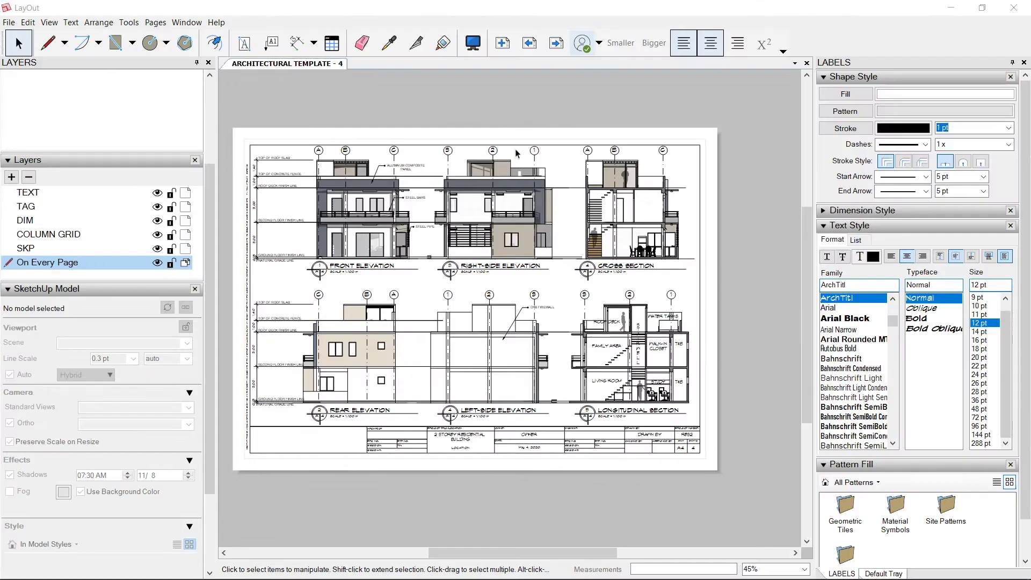
{"action": "left_click", "coordinate": [187, 22]}
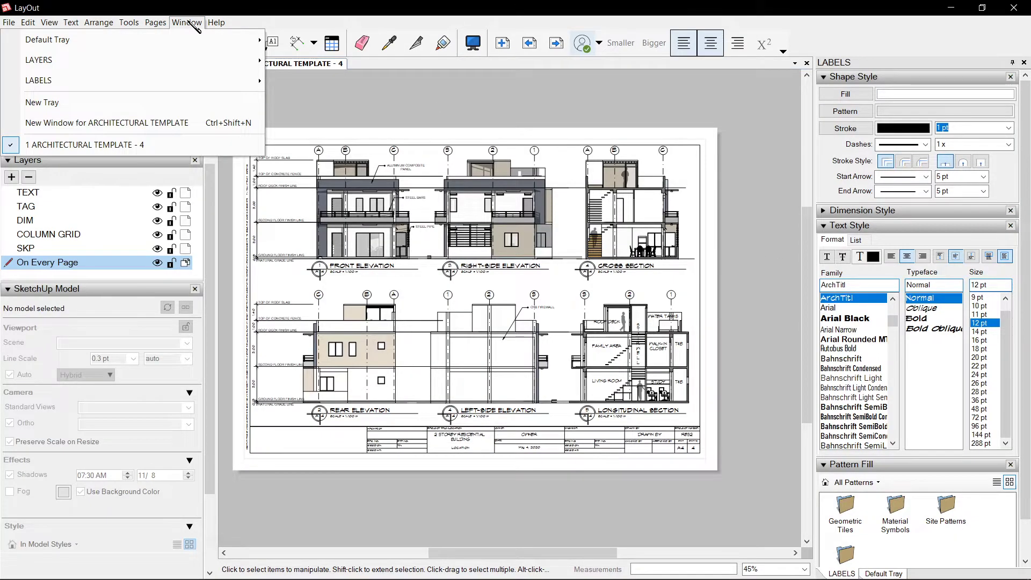
{"action": "left_click", "coordinate": [112, 106]}
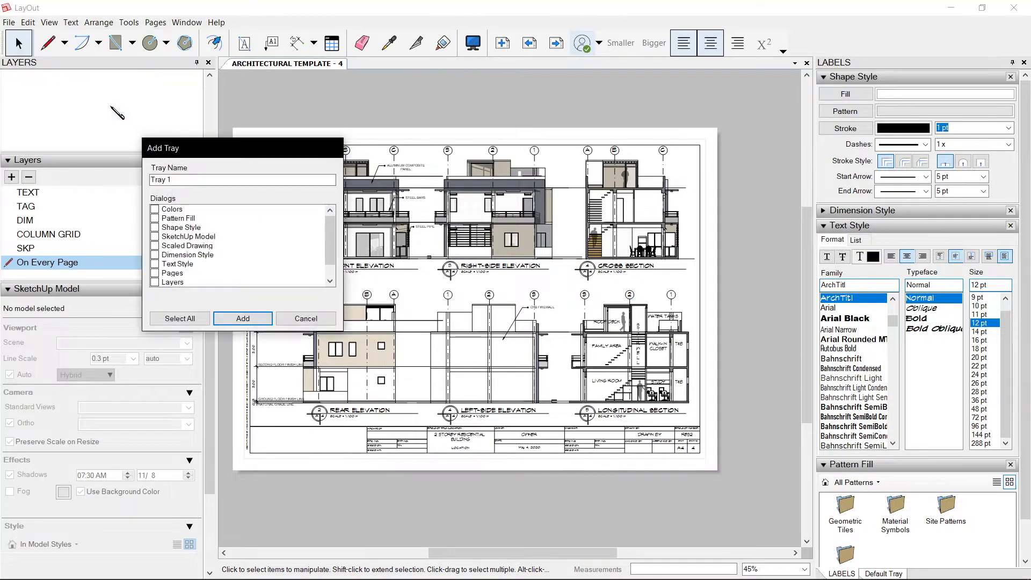
{"action": "left_click_drag", "start_coordinate": [224, 145], "coordinate": [519, 152]}
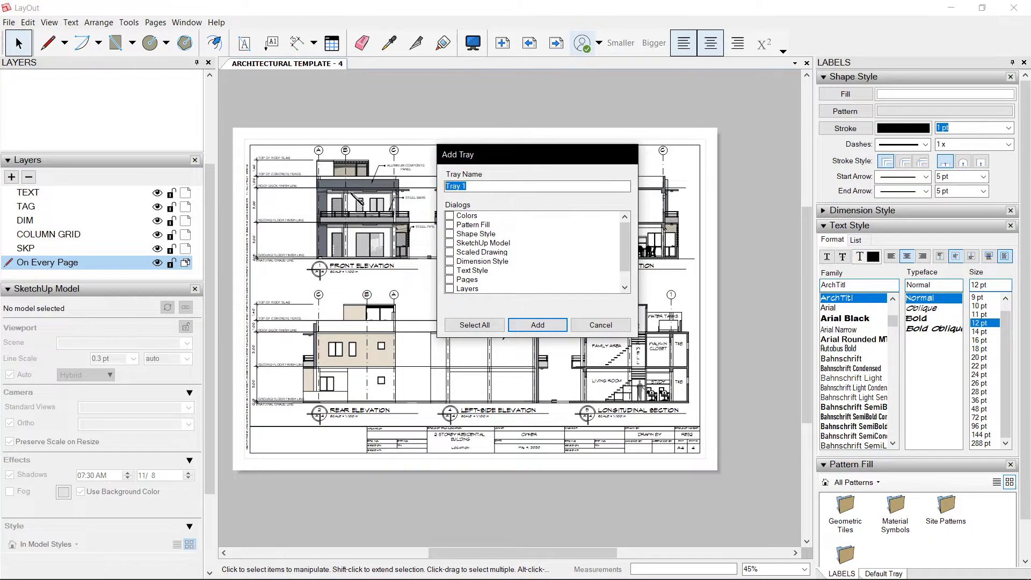
{"action": "left_click", "coordinate": [483, 184]}
{"action": "scroll", "coordinate": [564, 263], "scroll_direction": "down", "scroll_amount": 1}
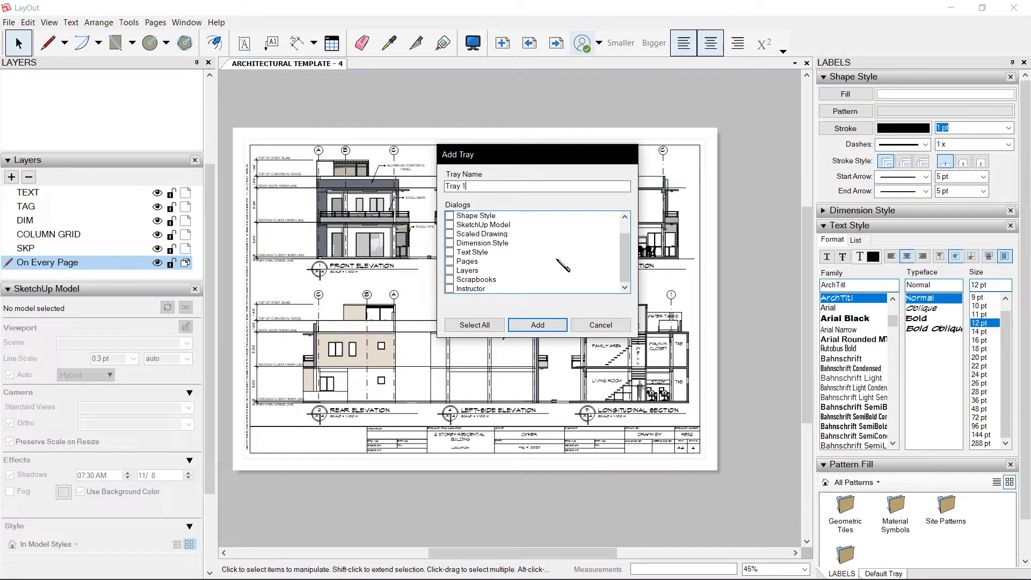
{"action": "left_click", "coordinate": [450, 271]}
{"action": "left_click", "coordinate": [454, 262]}
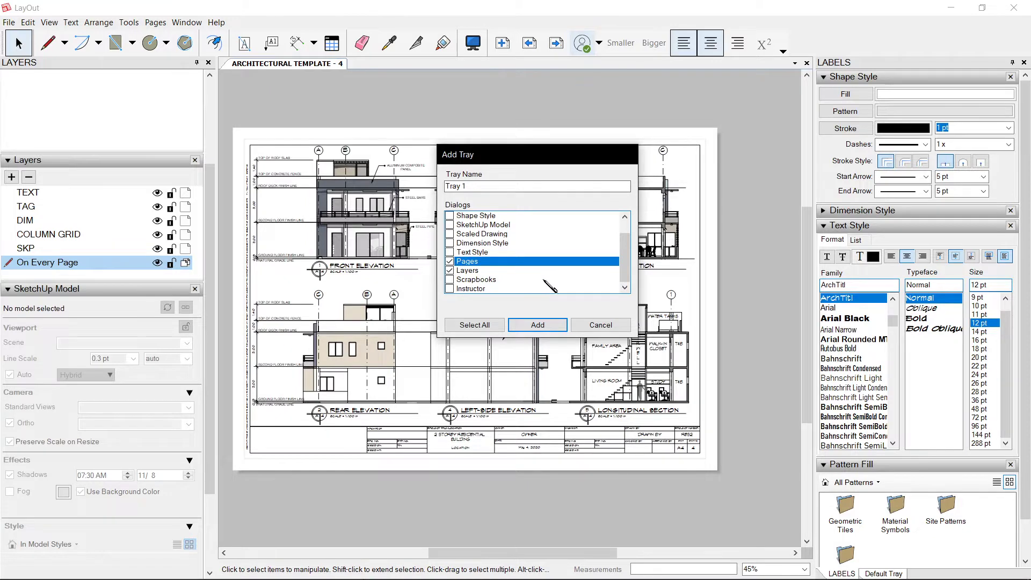
{"action": "left_click", "coordinate": [600, 326]}
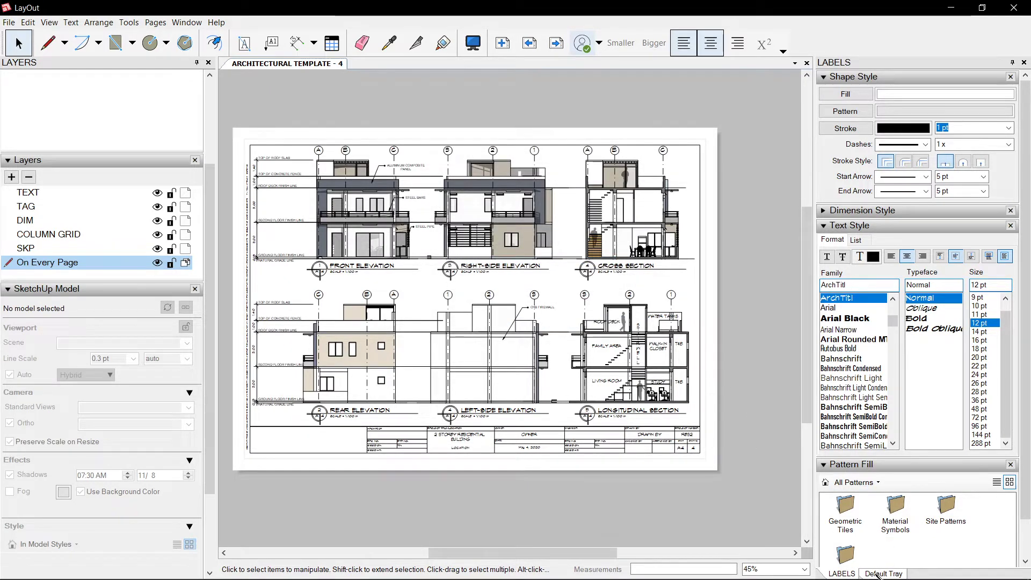
Step: Try grouping the LAYERS tray with the LABELS and Default trays, and return it to the opposite side of the workspace
{"action": "mouse_move", "coordinate": [120, 63]}
{"action": "left_mouse_down"}
{"action": "mouse_move", "coordinate": [161, 100]}
{"action": "mouse_move", "coordinate": [883, 537]}
{"action": "mouse_move", "coordinate": [993, 322]}
{"action": "mouse_move", "coordinate": [900, 524]}
{"action": "mouse_move", "coordinate": [899, 559]}
{"action": "mouse_move", "coordinate": [914, 450]}
{"action": "mouse_move", "coordinate": [881, 408]}
{"action": "mouse_move", "coordinate": [878, 348]}
{"action": "mouse_move", "coordinate": [994, 215]}
{"action": "mouse_move", "coordinate": [955, 203]}
{"action": "mouse_move", "coordinate": [933, 73]}
{"action": "left_mouse_up"}
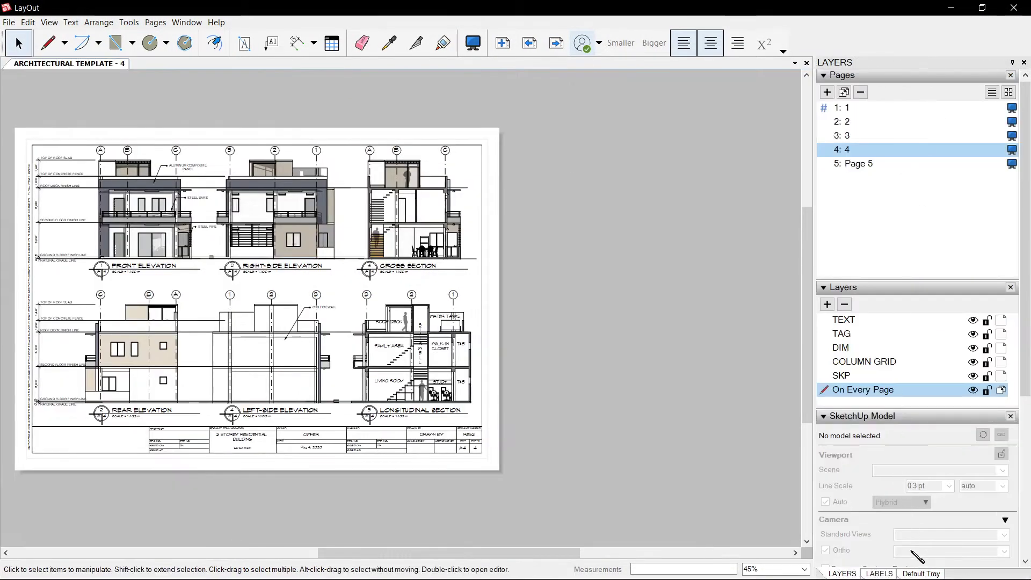
{"action": "left_click", "coordinate": [871, 574]}
{"action": "left_click", "coordinate": [908, 574]}
{"action": "left_click", "coordinate": [879, 574]}
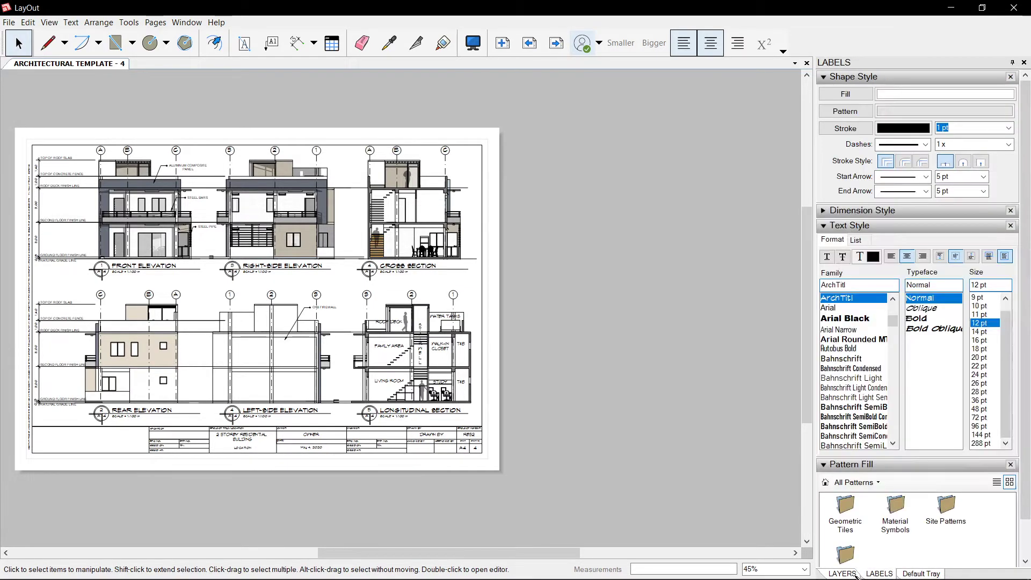
{"action": "left_click", "coordinate": [843, 574]}
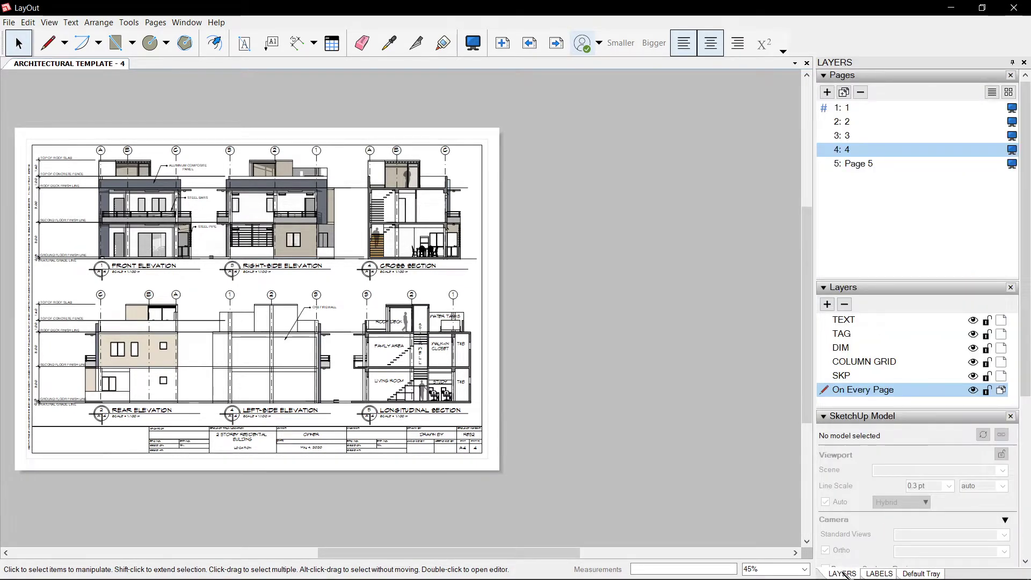
{"action": "mouse_move", "coordinate": [843, 572]}
{"action": "left_mouse_down"}
{"action": "mouse_move", "coordinate": [820, 509]}
{"action": "mouse_move", "coordinate": [530, 353]}
{"action": "mouse_move", "coordinate": [438, 436]}
{"action": "mouse_move", "coordinate": [389, 447]}
{"action": "mouse_move", "coordinate": [440, 505]}
{"action": "mouse_move", "coordinate": [490, 524]}
{"action": "mouse_move", "coordinate": [392, 504]}
{"action": "mouse_move", "coordinate": [86, 484]}
{"action": "mouse_move", "coordinate": [11, 543]}
{"action": "mouse_move", "coordinate": [103, 485]}
{"action": "mouse_move", "coordinate": [392, 97]}
{"action": "mouse_move", "coordinate": [407, 18]}
{"action": "mouse_move", "coordinate": [437, 569]}
{"action": "mouse_move", "coordinate": [430, 370]}
{"action": "mouse_move", "coordinate": [8, 409]}
{"action": "left_mouse_up"}
{"action": "left_click_drag", "start_coordinate": [8, 461], "coordinate": [7, 459]}
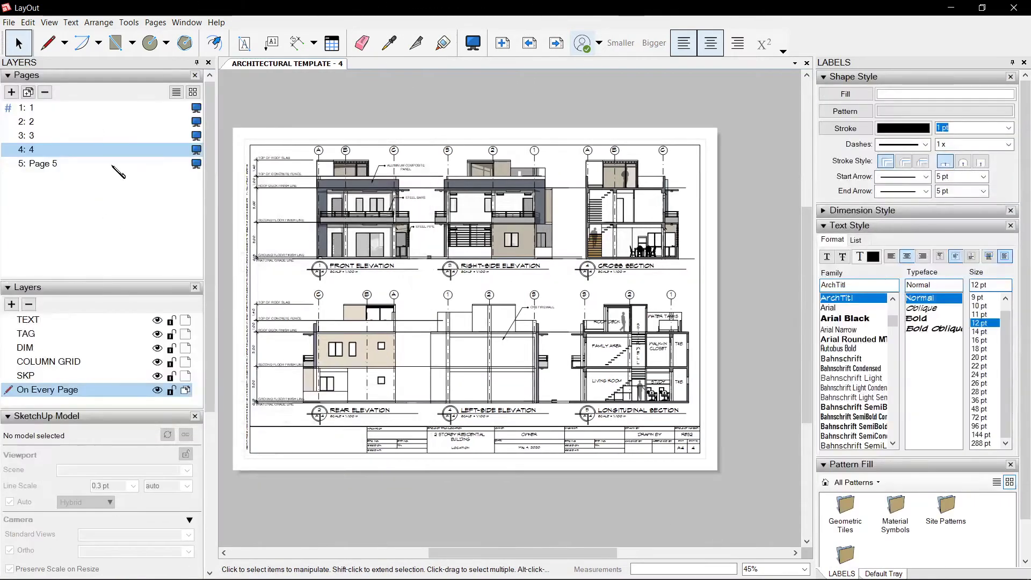
Step: Collapse the Pages and SketchUp Model panels of the LAYERS tray and expand both again
{"action": "left_click", "coordinate": [8, 75]}
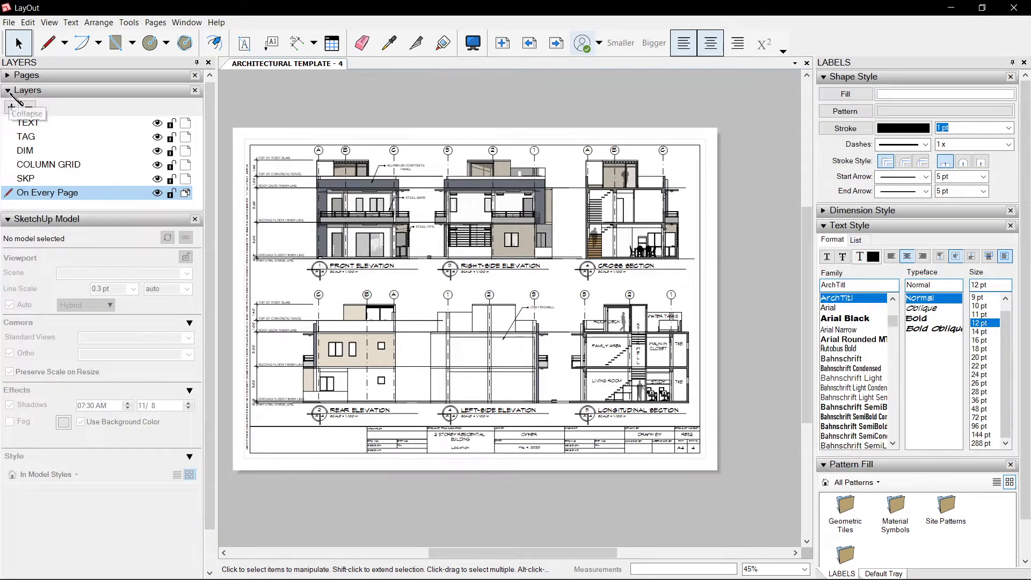
{"action": "left_click", "coordinate": [11, 219]}
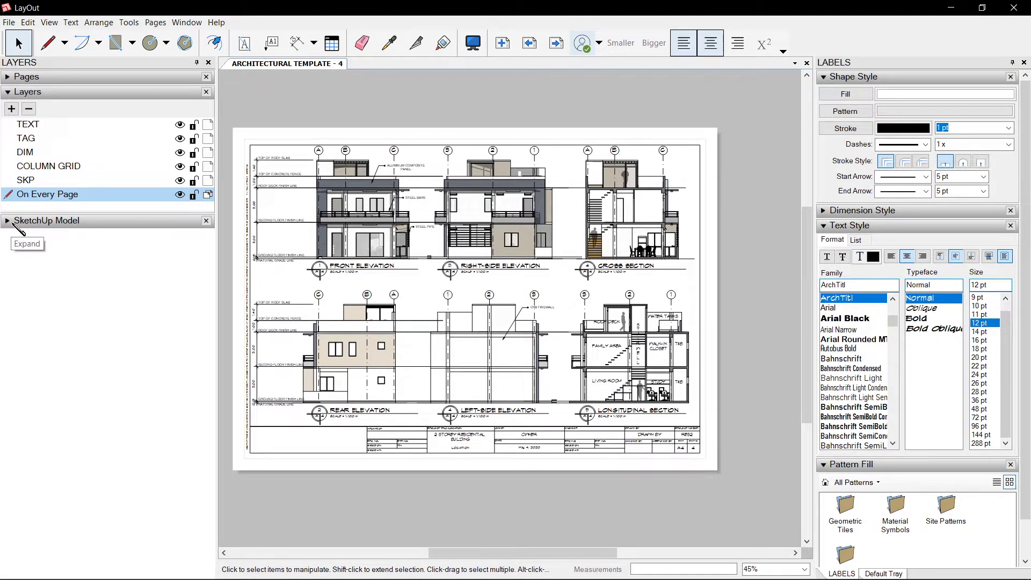
{"action": "left_click", "coordinate": [12, 222]}
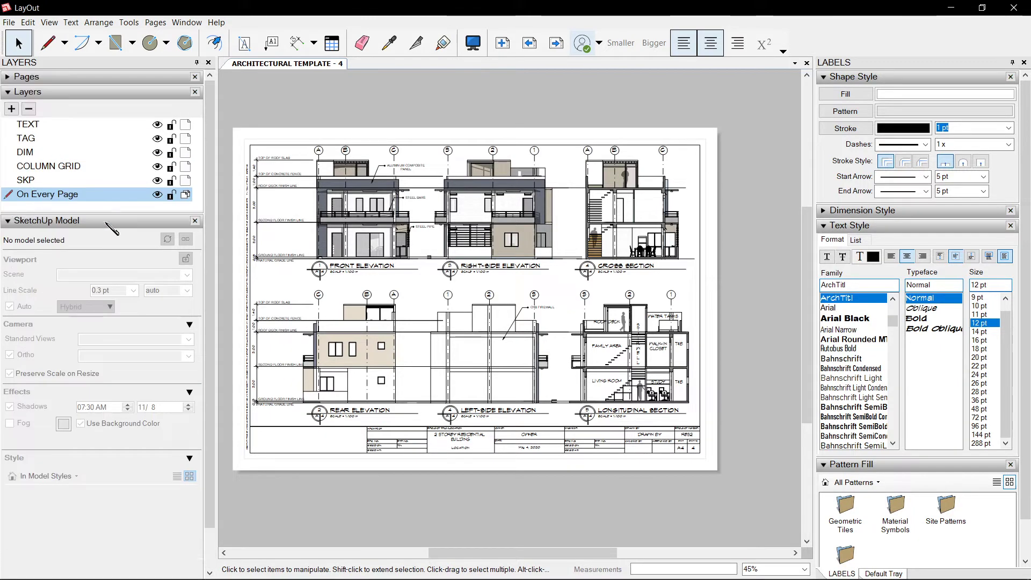
{"action": "scroll", "coordinate": [499, 189], "scroll_direction": "up", "scroll_amount": 1}
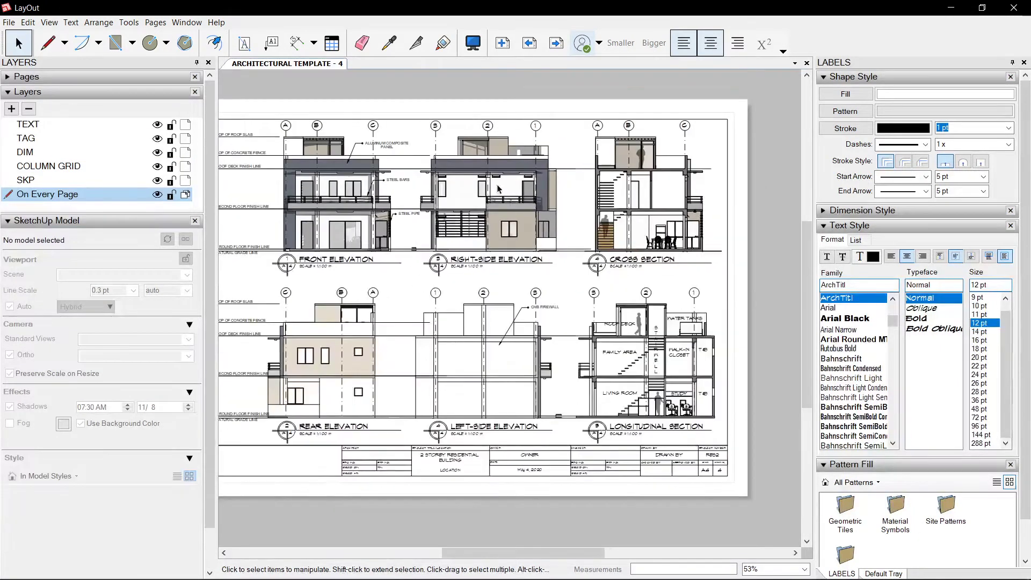
{"action": "middle_click_drag", "start_coordinate": [499, 189], "coordinate": [592, 216]}
{"action": "left_click", "coordinate": [7, 77]}
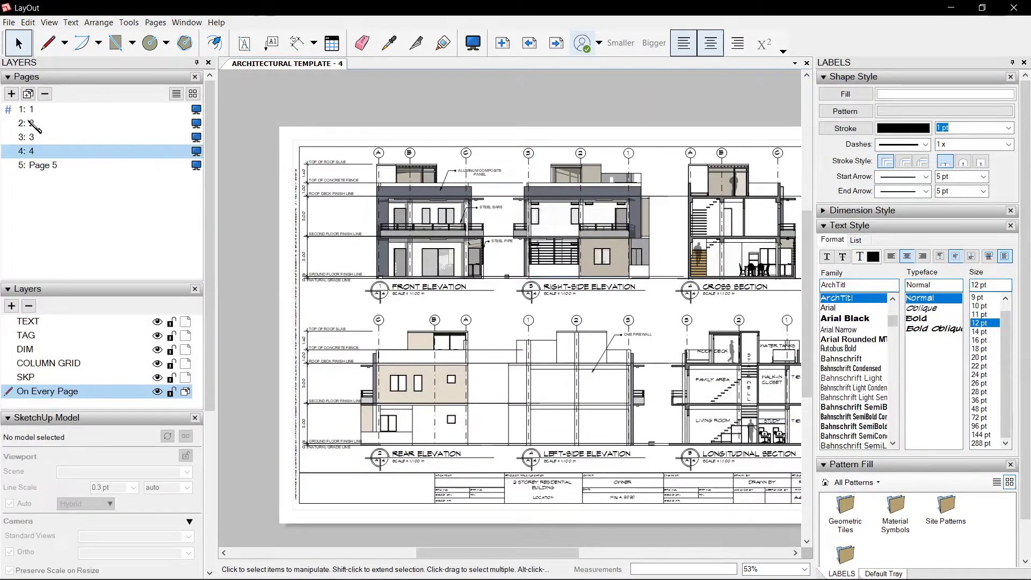
Step: View the drawings on pages 3 and 2, and return to page 4 with the elevations and sections
{"action": "left_click", "coordinate": [48, 137]}
{"action": "left_click", "coordinate": [52, 123]}
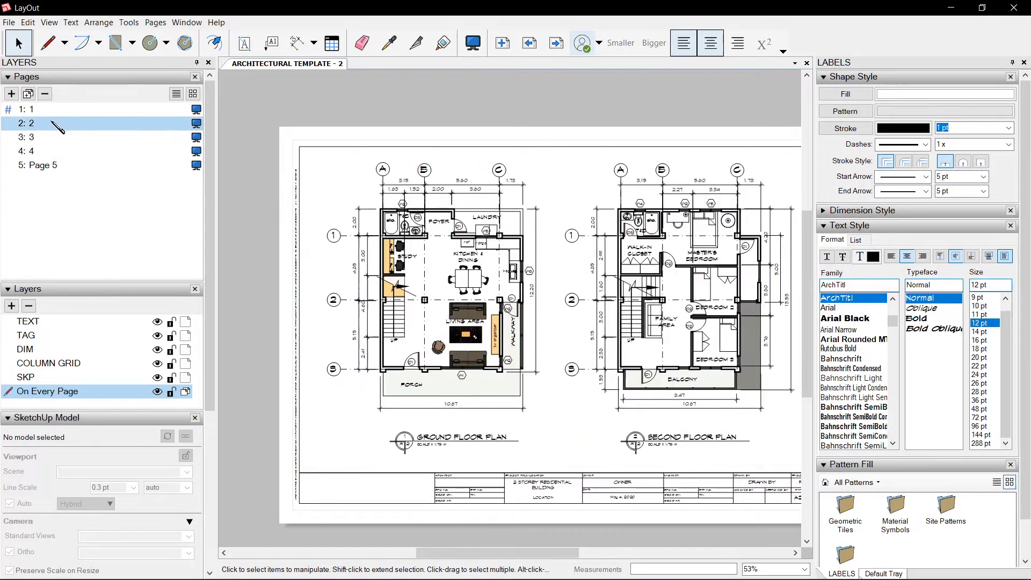
{"action": "left_click", "coordinate": [52, 152]}
{"action": "middle_click_drag", "start_coordinate": [618, 189], "coordinate": [506, 189]}
Step: Expand the Dimension Style settings in the LABELS tray
{"action": "left_click", "coordinate": [837, 210]}
{"action": "scroll", "coordinate": [886, 181], "scroll_direction": "down", "scroll_amount": 3}
{"action": "middle_click_drag", "start_coordinate": [500, 285], "coordinate": [592, 288]}
{"action": "scroll", "coordinate": [576, 257], "scroll_direction": "up", "scroll_amount": 1}
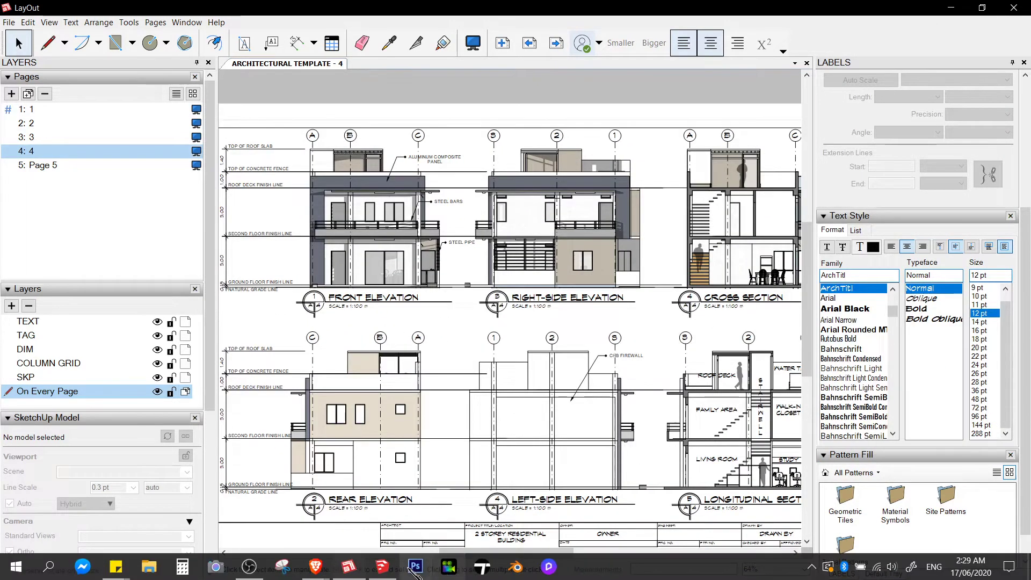
Step: Switch to SketchUp with the AutoSave_White City House.skp model
{"action": "left_click", "coordinate": [394, 568]}
{"action": "scroll", "coordinate": [462, 306], "scroll_direction": "down", "scroll_amount": 2}
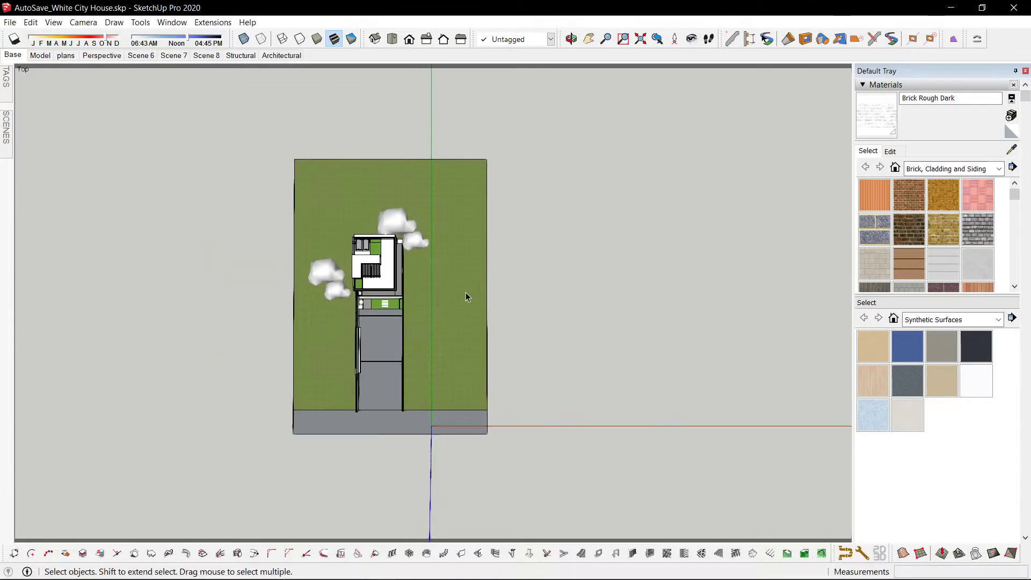
{"action": "scroll", "coordinate": [463, 293], "scroll_direction": "up", "scroll_amount": 2}
{"action": "left_click", "coordinate": [184, 20]}
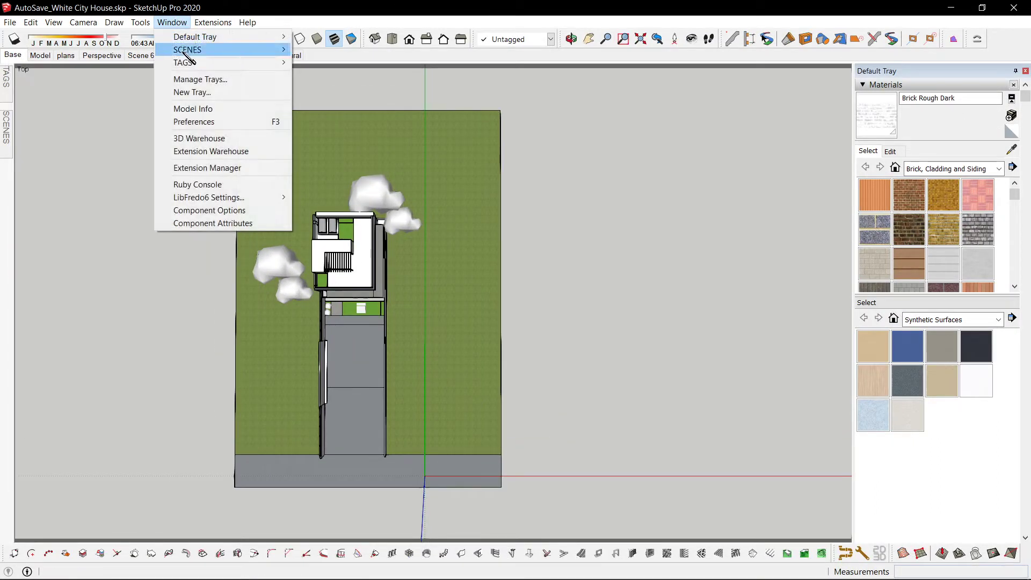
{"action": "left_click", "coordinate": [207, 93]}
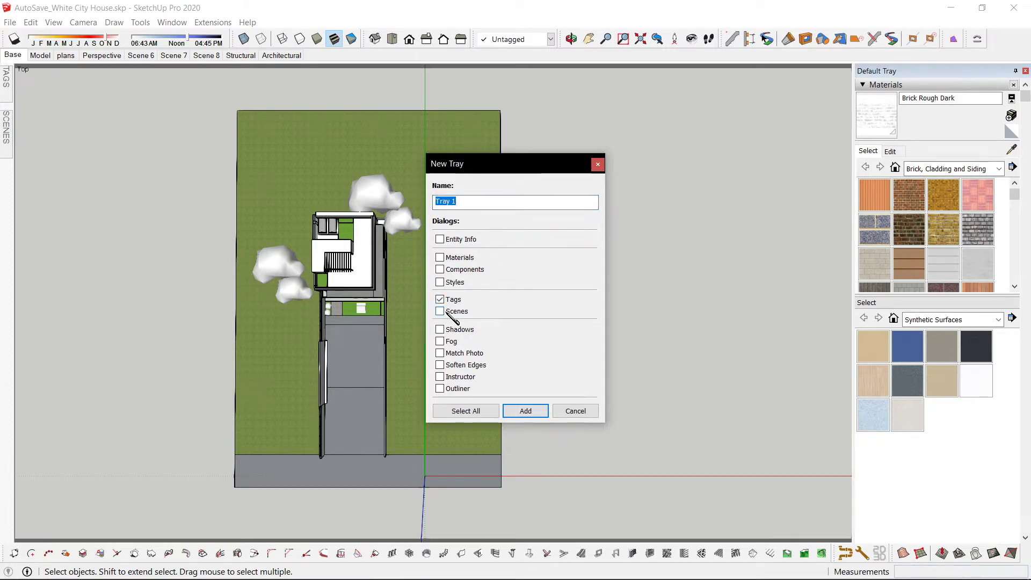
{"action": "left_click", "coordinate": [454, 311]}
{"action": "left_click", "coordinate": [575, 411]}
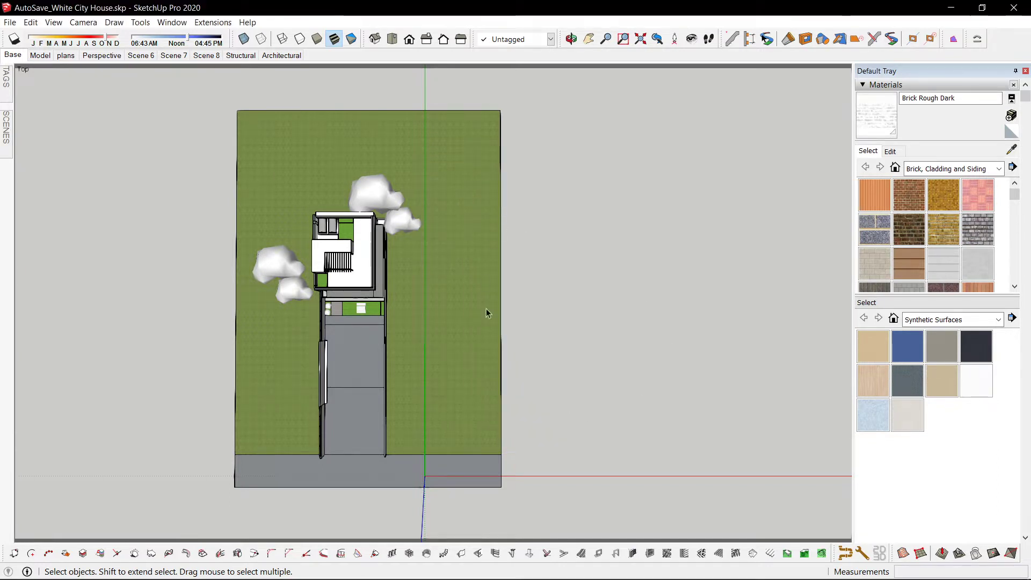
Step: Pin the TAGS tray so that it stays open beside the model
{"action": "mouse_move", "coordinate": [16, 89]}
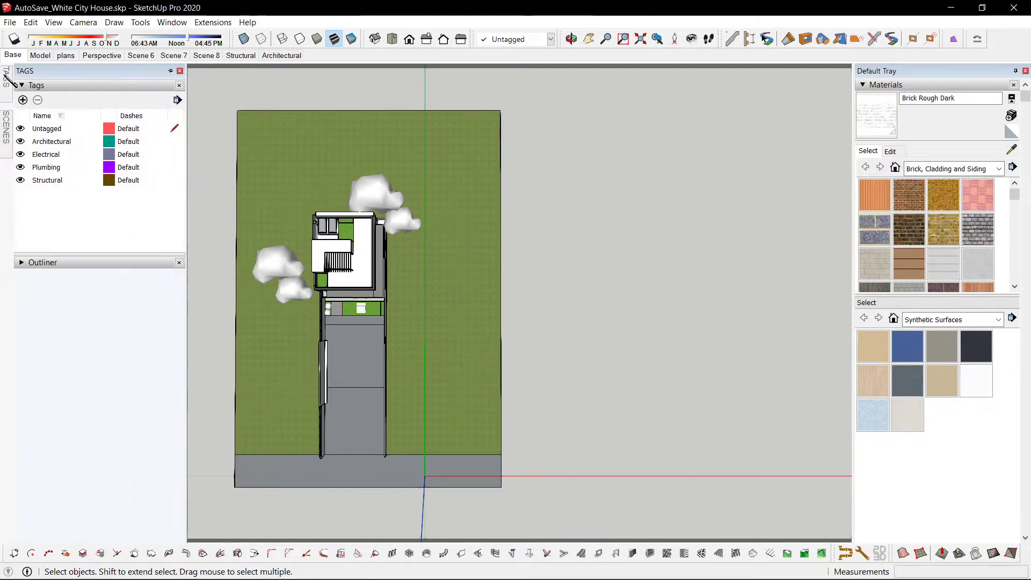
{"action": "left_click", "coordinate": [170, 71]}
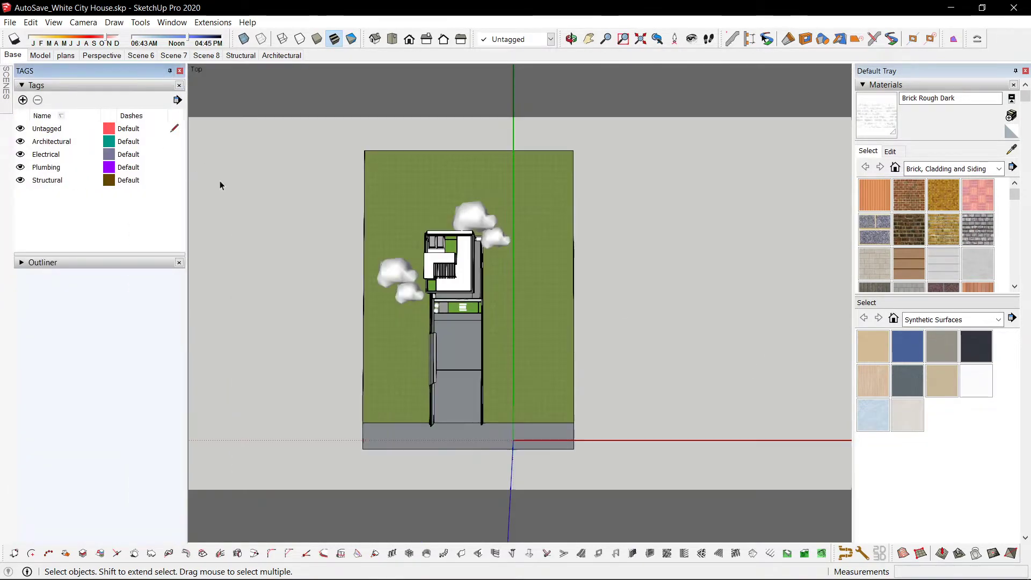
Step: Test tag visibility on the house by hiding and showing the Architectural tag, and check the Electrical and Plumbing tags
{"action": "scroll", "coordinate": [289, 237], "scroll_direction": "down", "scroll_amount": 2}
{"action": "scroll", "coordinate": [403, 282], "scroll_direction": "up", "scroll_amount": 3}
{"action": "scroll", "coordinate": [509, 383], "scroll_direction": "down", "scroll_amount": 2}
{"action": "middle_click_drag", "start_coordinate": [509, 382], "coordinate": [470, 254]}
{"action": "scroll", "coordinate": [470, 254], "scroll_direction": "up", "scroll_amount": 5}
{"action": "middle_click_drag", "start_coordinate": [539, 228], "coordinate": [711, 311]}
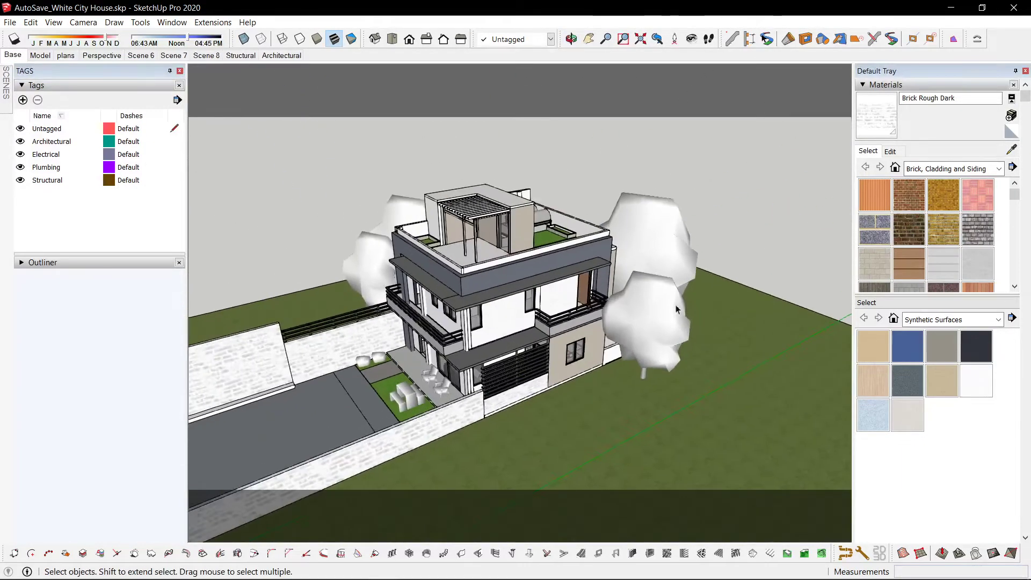
{"action": "middle_click_drag", "start_coordinate": [601, 290], "coordinate": [561, 223]}
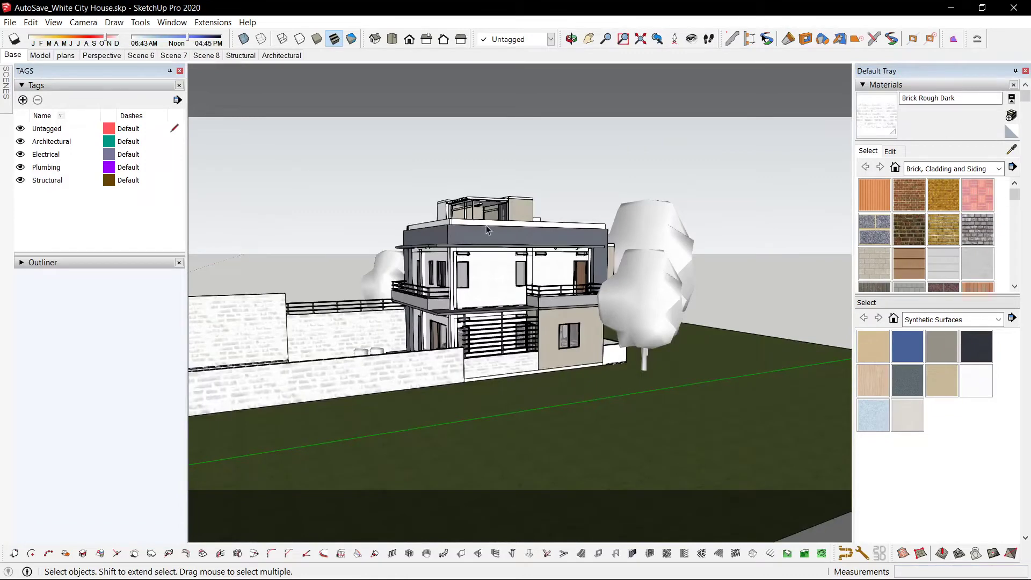
{"action": "left_click", "coordinate": [20, 141]}
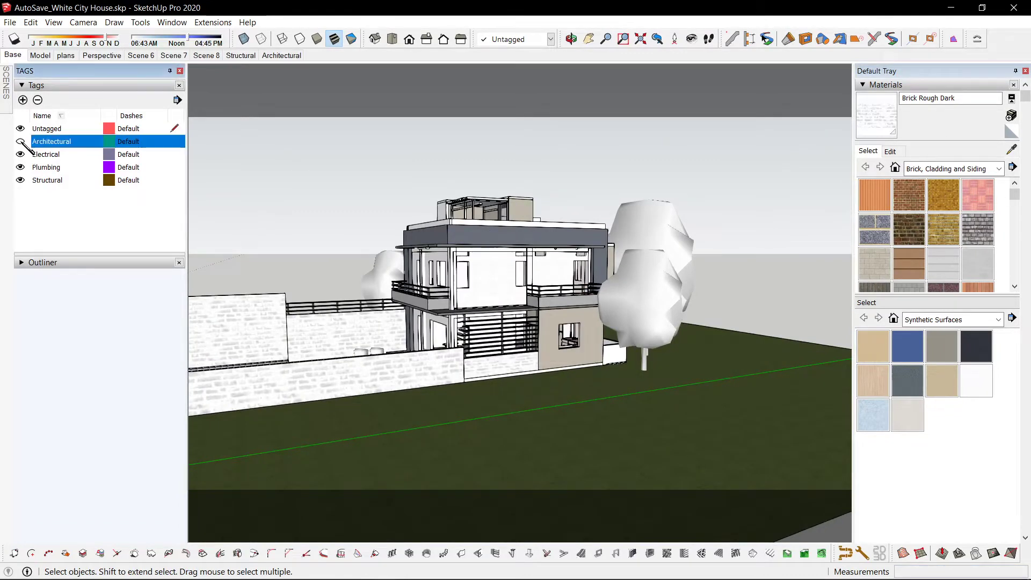
{"action": "left_click", "coordinate": [21, 141]}
{"action": "left_click", "coordinate": [25, 155]}
{"action": "left_click", "coordinate": [25, 168]}
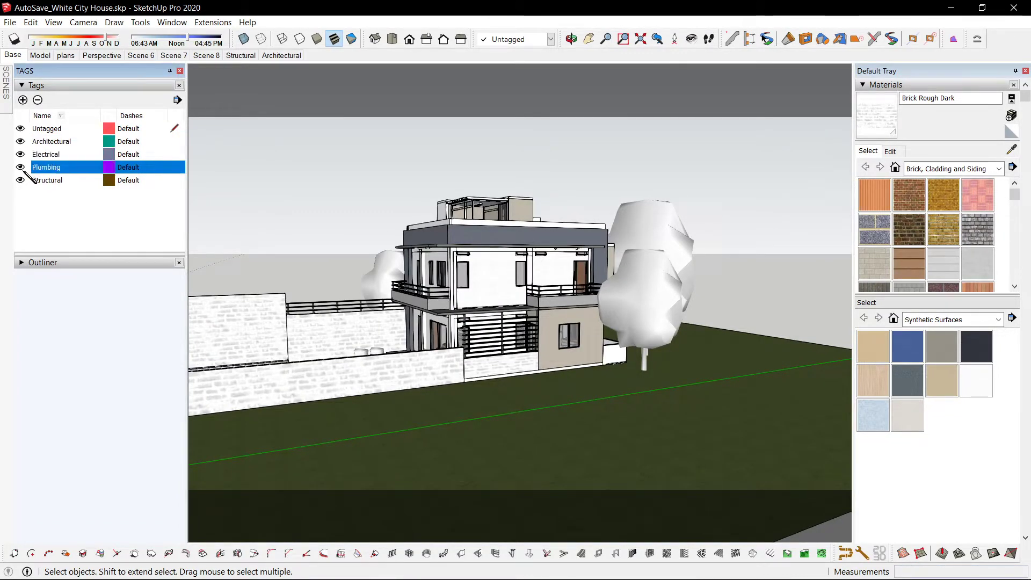
Step: View the saved scenes Base, Perspective, Scene 6, Scene 7, Scene 8, Structural and Architectural, and return to Base
{"action": "scroll", "coordinate": [412, 267], "scroll_direction": "down", "scroll_amount": 2}
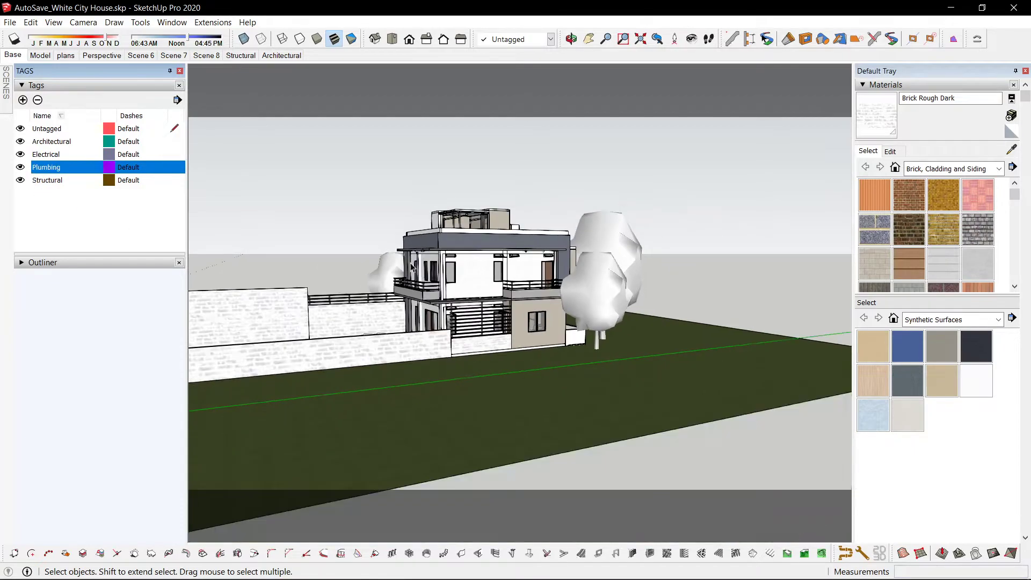
{"action": "middle_click_drag", "start_coordinate": [411, 267], "coordinate": [476, 276]}
{"action": "scroll", "coordinate": [477, 296], "scroll_direction": "up", "scroll_amount": 4}
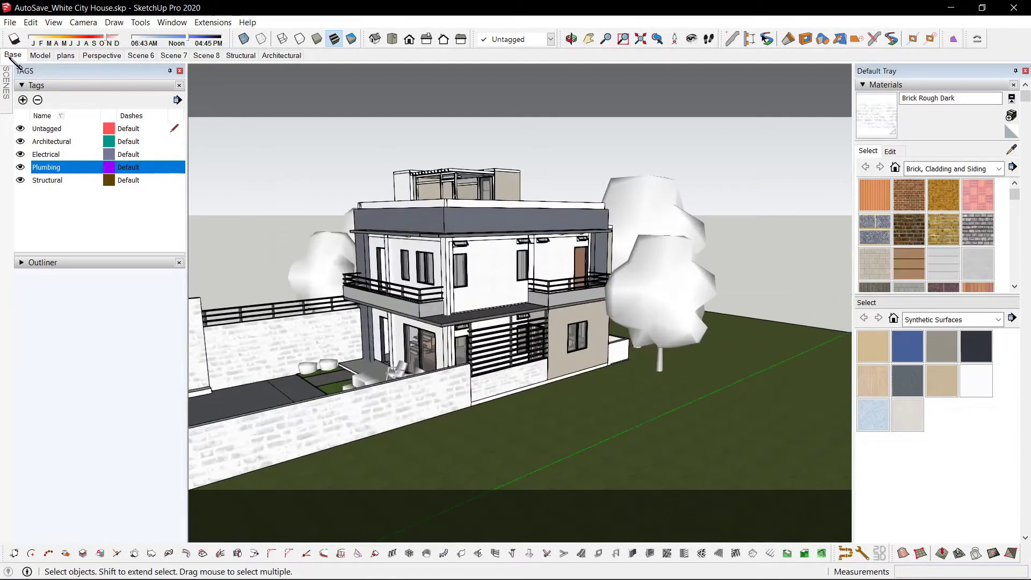
{"action": "left_click", "coordinate": [12, 55]}
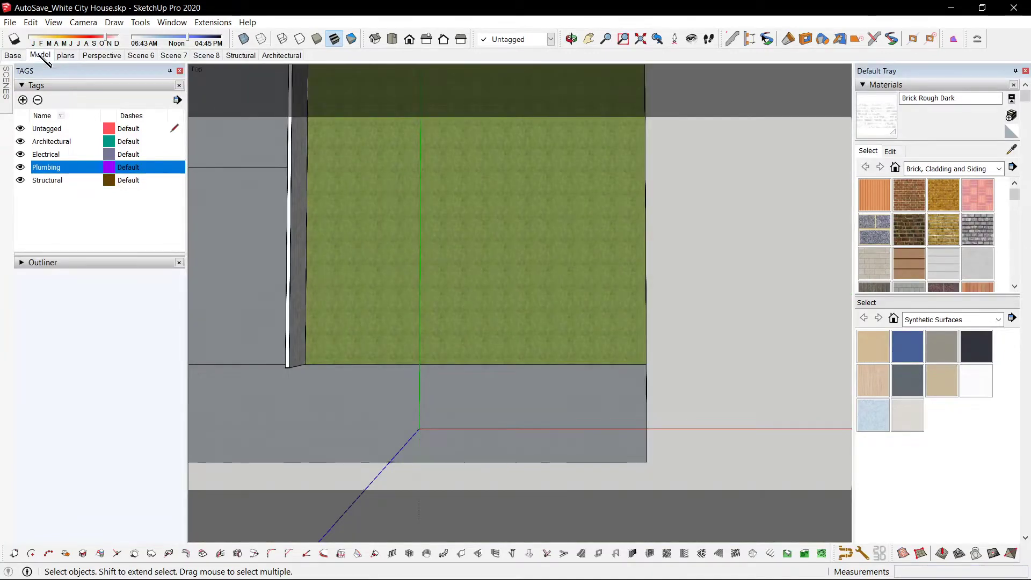
{"action": "left_click", "coordinate": [102, 55]}
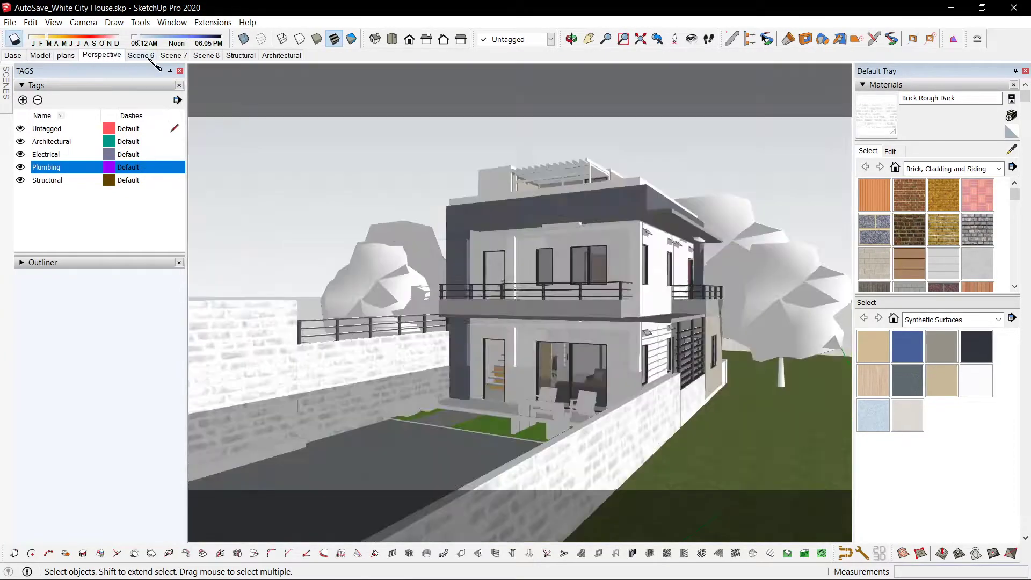
{"action": "left_click", "coordinate": [150, 57]}
{"action": "left_click", "coordinate": [173, 55]}
{"action": "left_click", "coordinate": [206, 55]}
{"action": "left_click", "coordinate": [253, 56]}
{"action": "left_click", "coordinate": [274, 56]}
{"action": "left_click", "coordinate": [13, 55]}
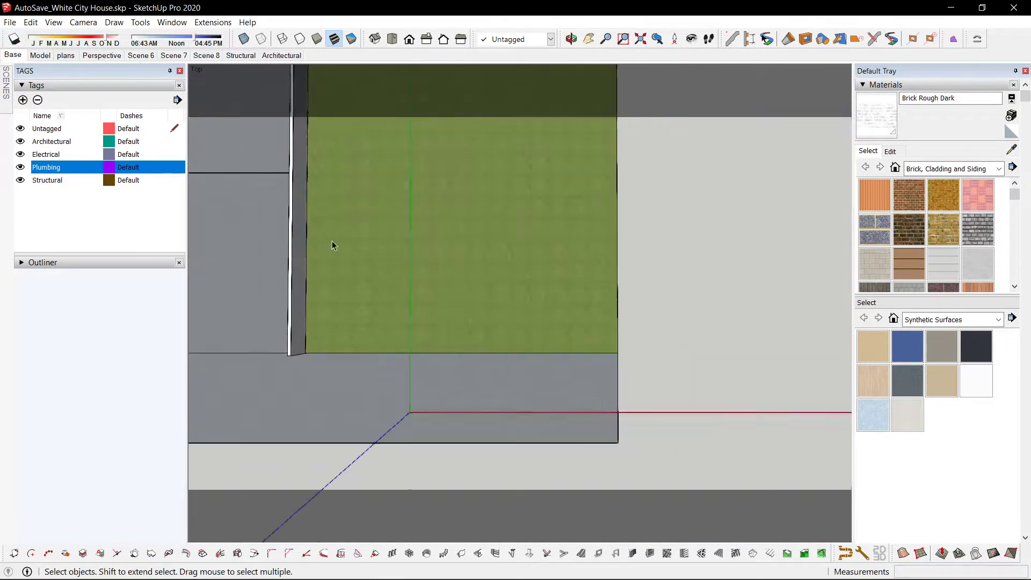
Step: Set up an angled exterior view of the house and save it as a new scene after Base
{"action": "scroll", "coordinate": [366, 250], "scroll_direction": "down", "scroll_amount": 3}
{"action": "middle_click_drag", "start_coordinate": [397, 261], "coordinate": [580, 422], "text": "shift"}
{"action": "scroll", "coordinate": [575, 408], "scroll_direction": "down", "scroll_amount": 2}
{"action": "scroll", "coordinate": [553, 250], "scroll_direction": "up", "scroll_amount": 4}
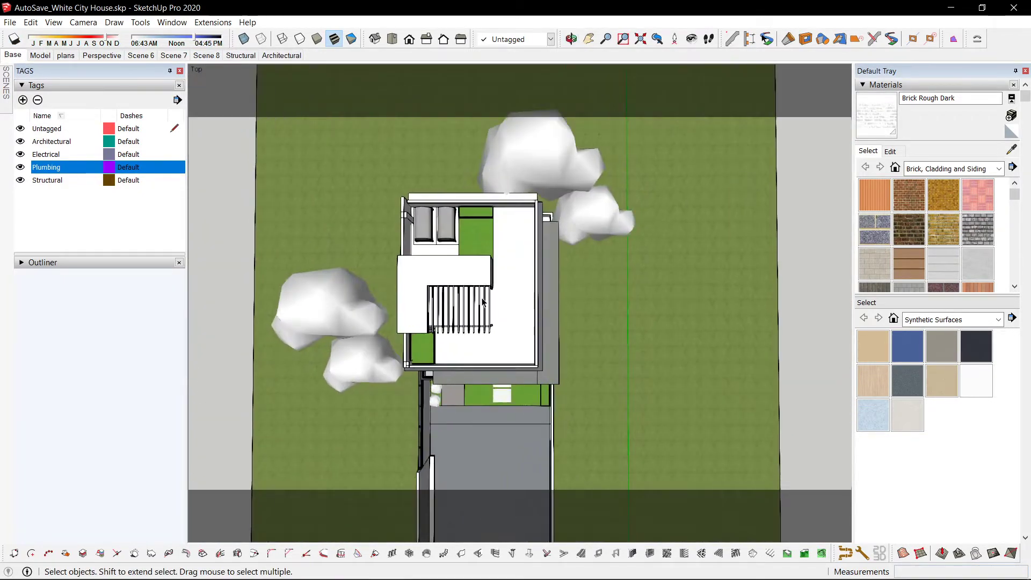
{"action": "scroll", "coordinate": [482, 302], "scroll_direction": "down", "scroll_amount": 2}
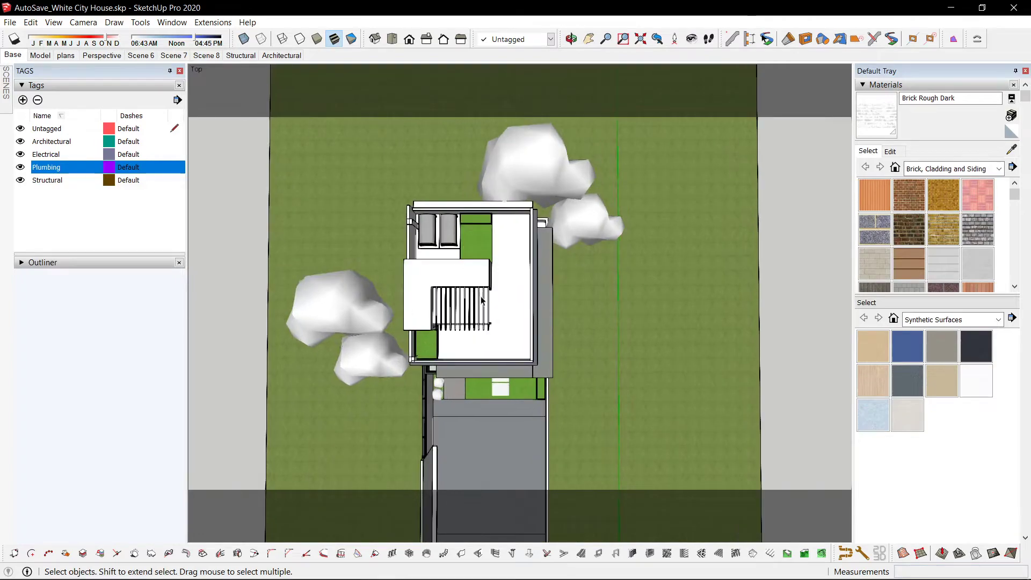
{"action": "scroll", "coordinate": [566, 288], "scroll_direction": "down", "scroll_amount": 1}
{"action": "middle_click_drag", "start_coordinate": [567, 288], "coordinate": [440, 258], "text": "shift"}
{"action": "scroll", "coordinate": [552, 302], "scroll_direction": "down", "scroll_amount": 4}
{"action": "middle_click_drag", "start_coordinate": [668, 360], "coordinate": [415, 237]}
{"action": "scroll", "coordinate": [608, 316], "scroll_direction": "up", "scroll_amount": 4}
{"action": "middle_click_drag", "start_coordinate": [608, 316], "coordinate": [570, 248]}
{"action": "scroll", "coordinate": [588, 295], "scroll_direction": "up", "scroll_amount": 3}
{"action": "mouse_move", "coordinate": [652, 346]}
{"action": "middle_mouse_down"}
{"action": "mouse_move", "coordinate": [711, 337]}
{"action": "mouse_move", "coordinate": [673, 345]}
{"action": "middle_mouse_up"}
{"action": "key", "text": "shift+a"}
Step: Move to a different angled view of the house, then recall the saved Scene 10 view
{"action": "scroll", "coordinate": [472, 258], "scroll_direction": "down", "scroll_amount": 3}
{"action": "middle_click_drag", "start_coordinate": [478, 263], "coordinate": [830, 326]}
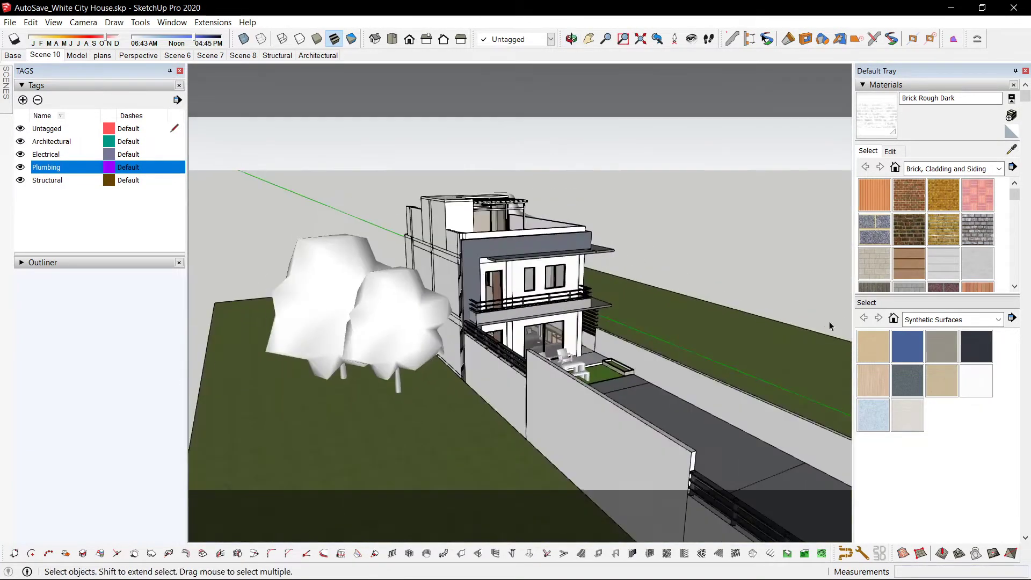
{"action": "left_click", "coordinate": [55, 57]}
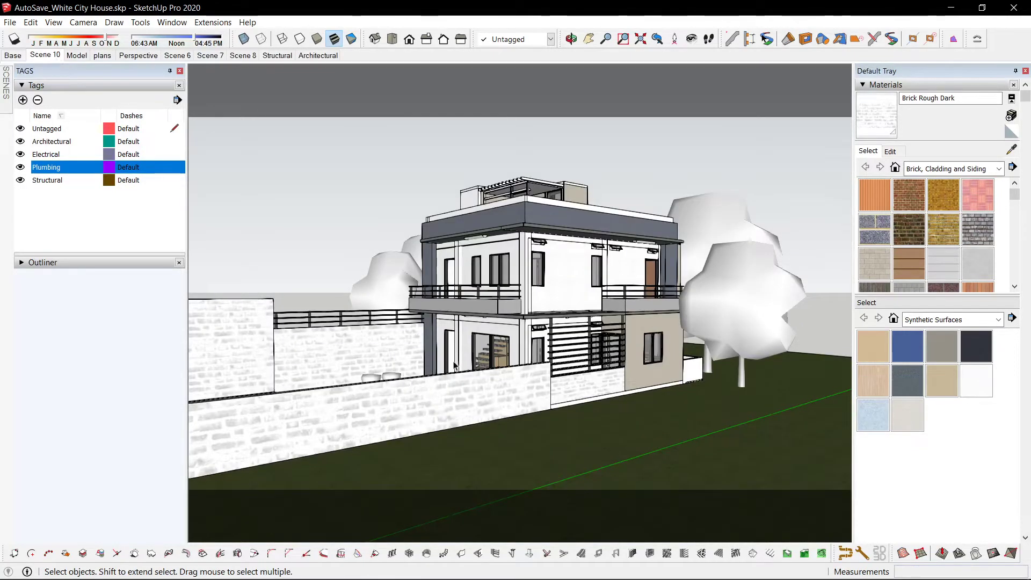
Step: Open the scene animation settings, examine the Scene Transitions and Scene Delay times, and close the dialog
{"action": "middle_click_drag", "start_coordinate": [600, 259], "coordinate": [190, 166]}
{"action": "left_click", "coordinate": [53, 22]}
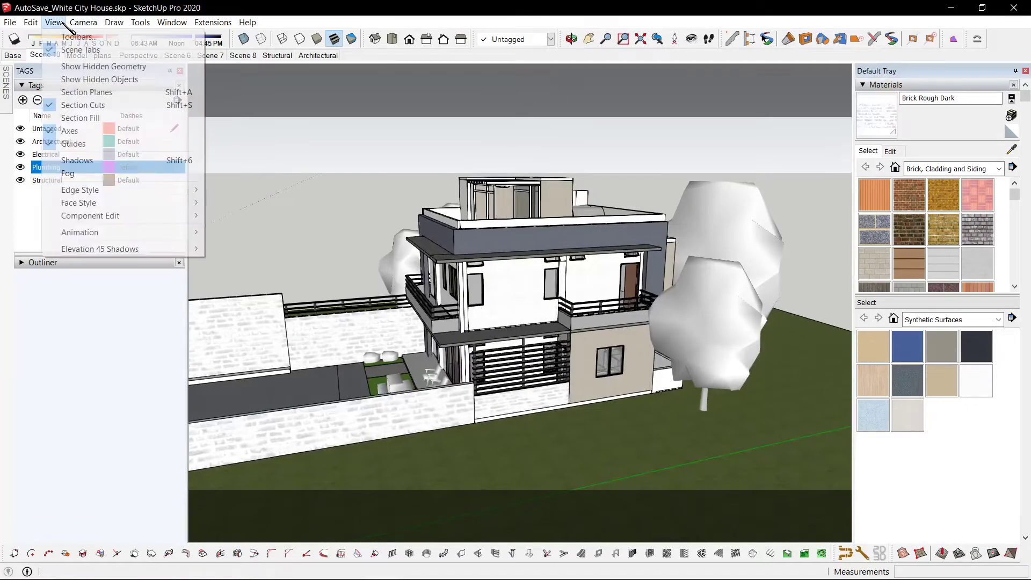
{"action": "mouse_move", "coordinate": [131, 232]}
{"action": "left_click", "coordinate": [290, 307]}
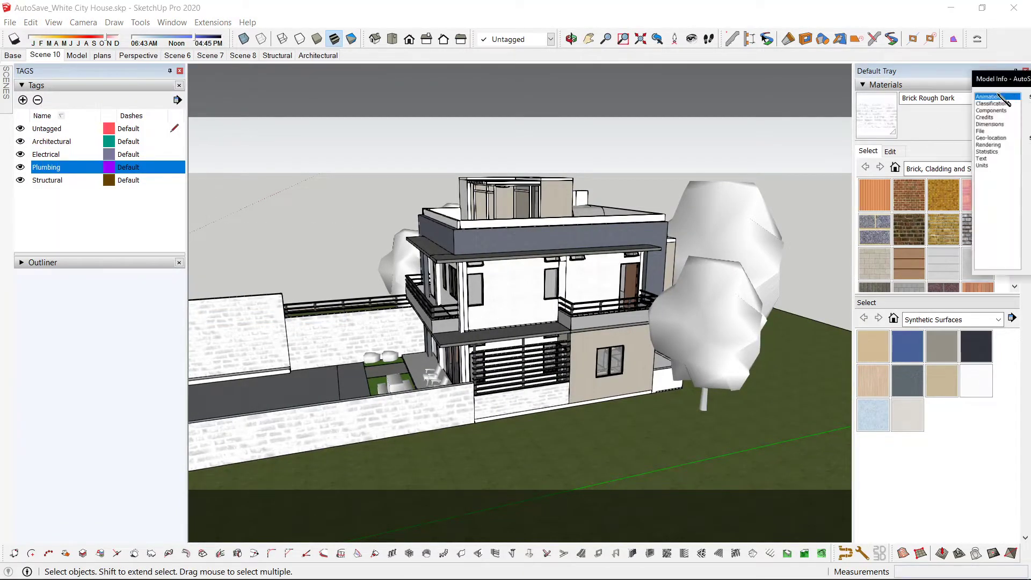
{"action": "left_click", "coordinate": [455, 244]}
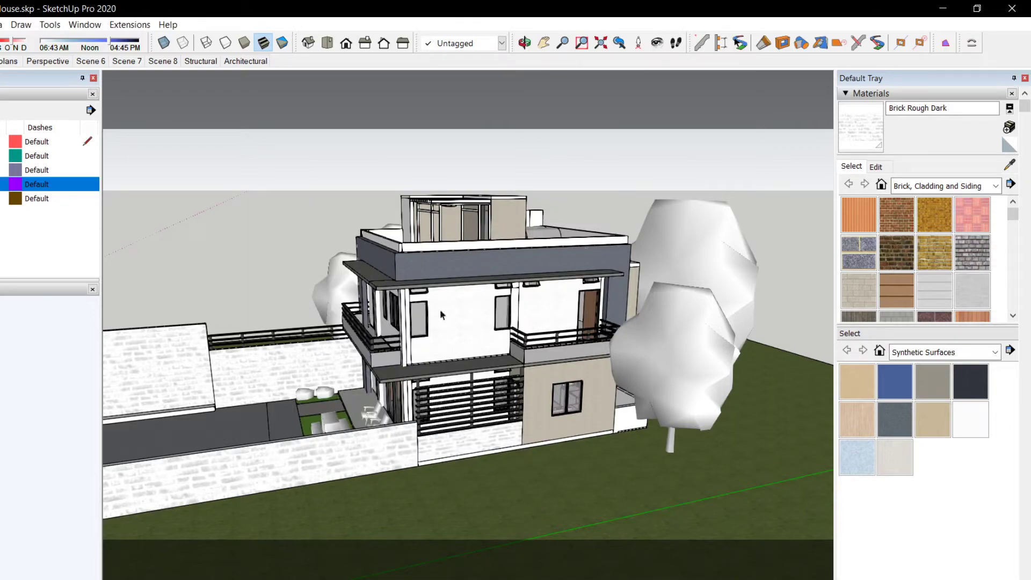
{"action": "mouse_move", "coordinate": [415, 314]}
{"action": "middle_mouse_down"}
{"action": "mouse_move", "coordinate": [215, 324]}
{"action": "mouse_move", "coordinate": [664, 321]}
{"action": "mouse_move", "coordinate": [534, 446]}
{"action": "mouse_move", "coordinate": [586, 379]}
{"action": "middle_mouse_up"}
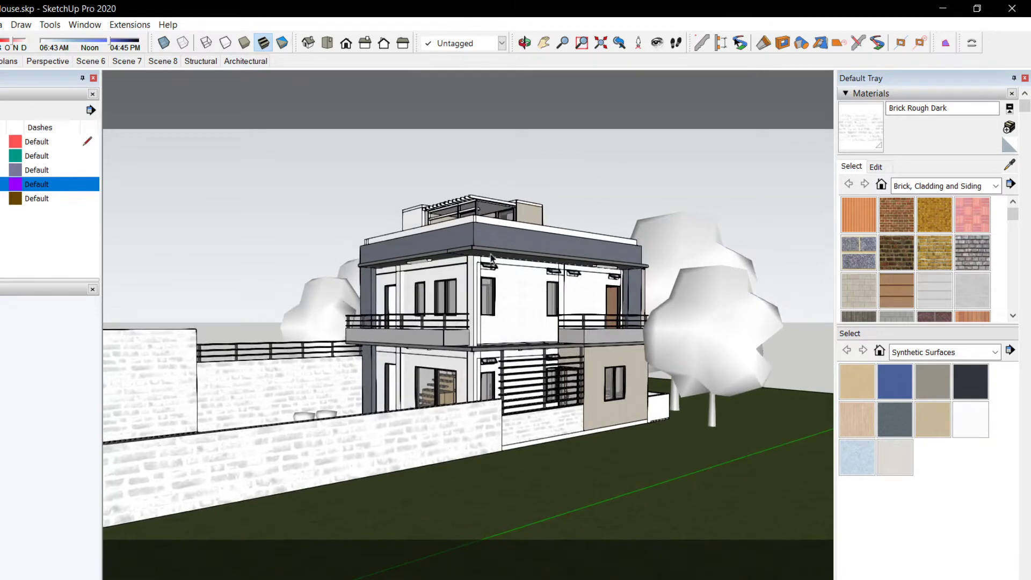
{"action": "left_click", "coordinate": [0, 25]}
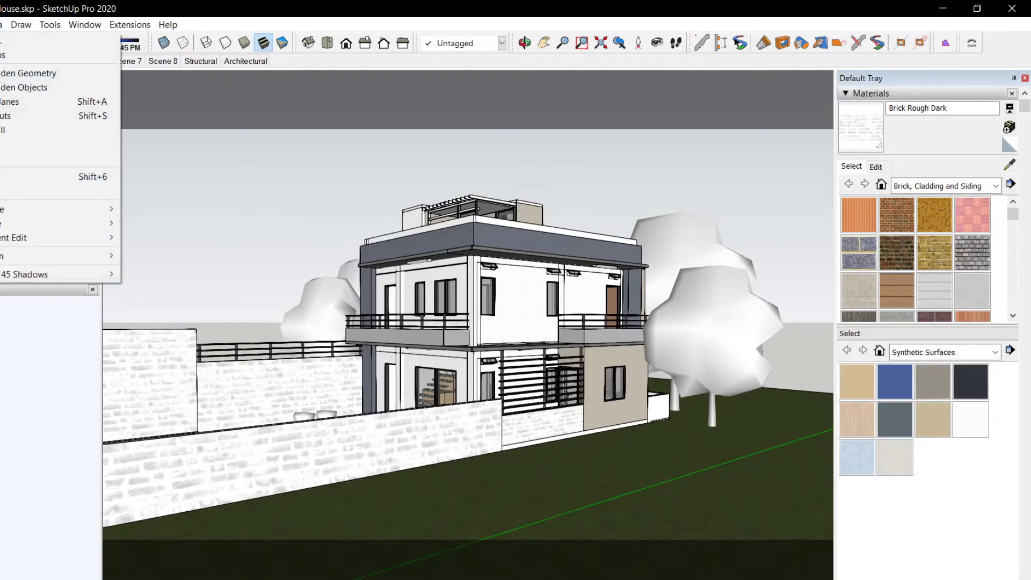
{"action": "mouse_move", "coordinate": [37, 258]}
{"action": "left_click", "coordinate": [171, 348]}
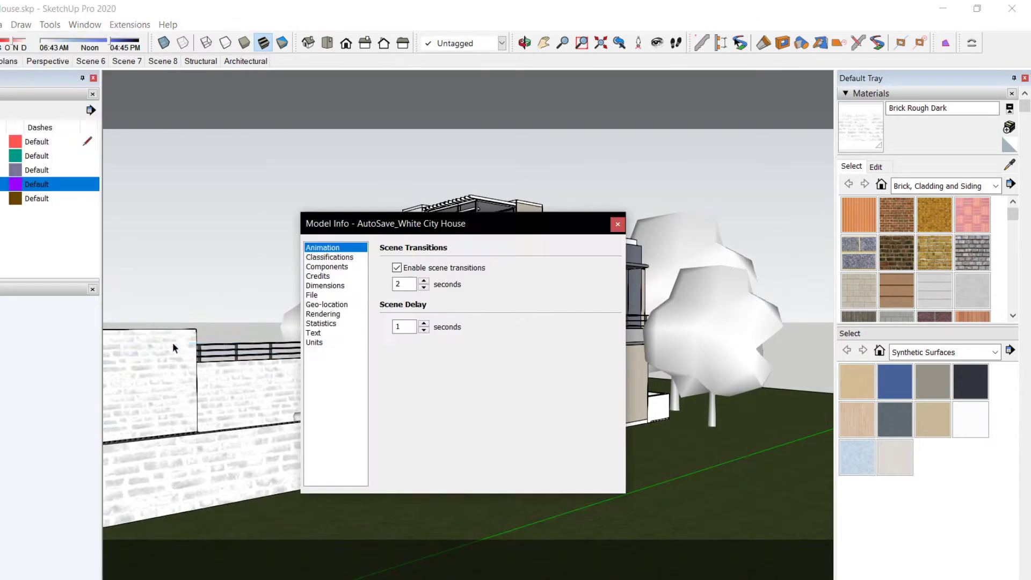
{"action": "left_click", "coordinate": [617, 224]}
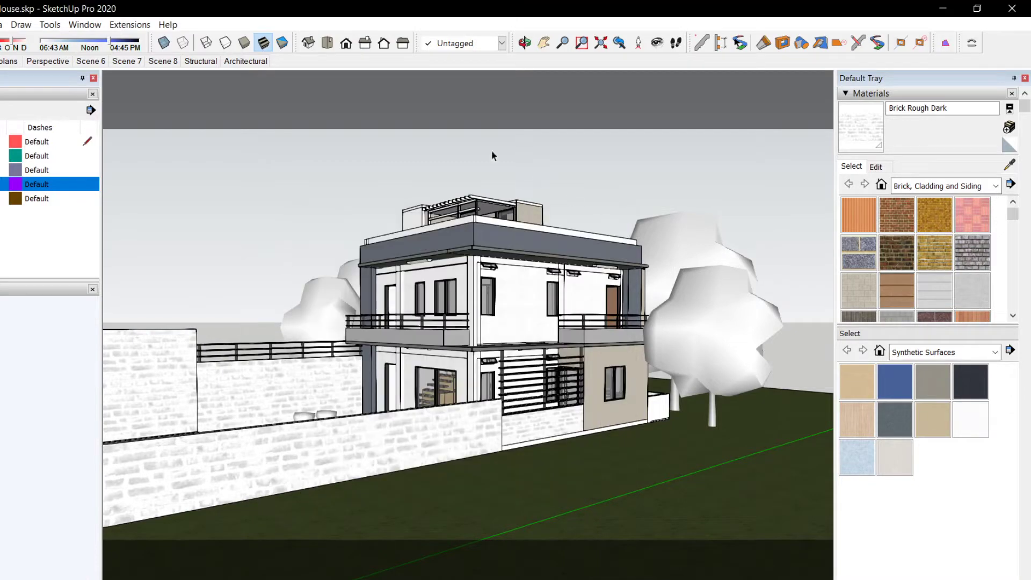
Step: View the front of the house from along the driveway and look at the scene tab options
{"action": "middle_click_drag", "start_coordinate": [239, 315], "coordinate": [521, 297]}
{"action": "right_click", "coordinate": [6, 61]}
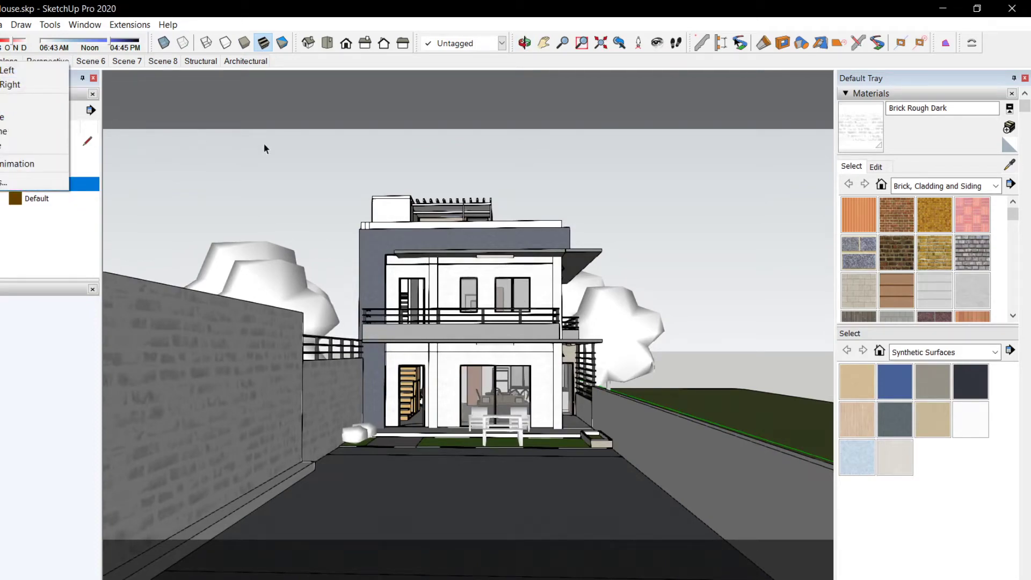
{"action": "left_click", "coordinate": [379, 172]}
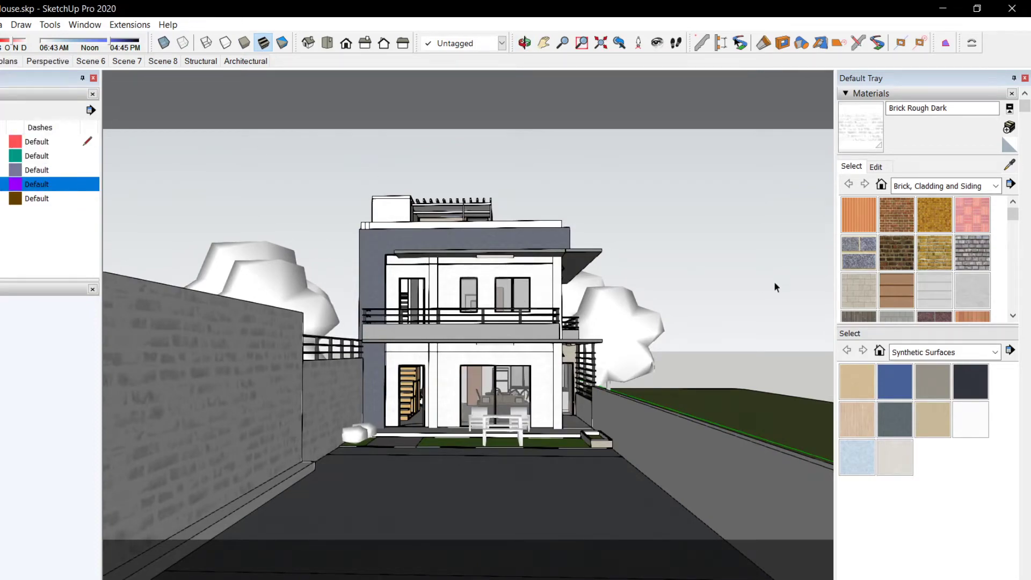
{"action": "middle_click_drag", "start_coordinate": [716, 285], "coordinate": [671, 320]}
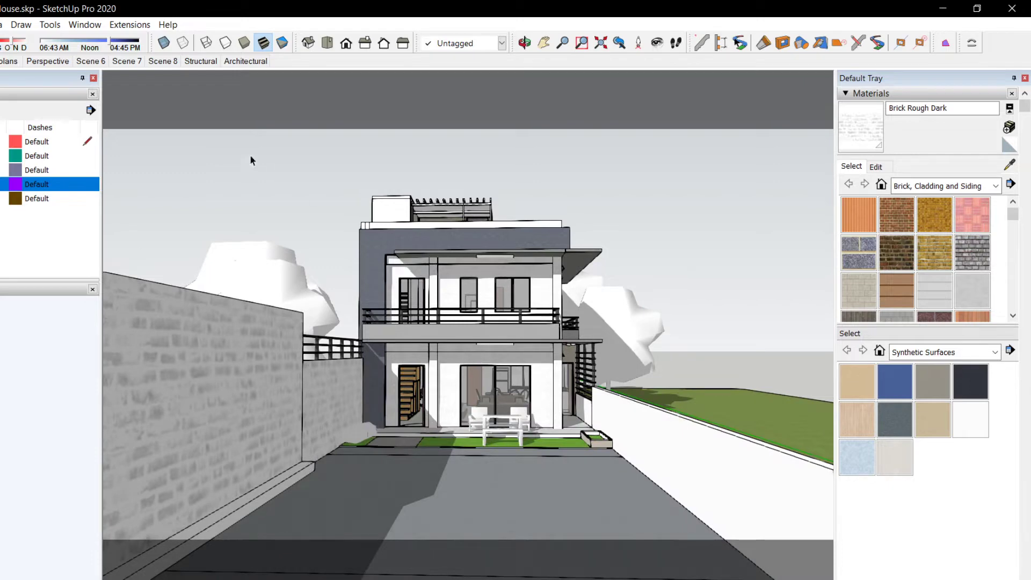
Step: Adjust the shadow date and time of day to change the sunlight on the front of the house
{"action": "left_click_drag", "start_coordinate": [2, 44], "coordinate": [0, 43]}
{"action": "mouse_move", "coordinate": [101, 42]}
{"action": "left_mouse_down"}
{"action": "mouse_move", "coordinate": [44, 38]}
{"action": "mouse_move", "coordinate": [87, 40]}
{"action": "left_mouse_up"}
{"action": "left_click", "coordinate": [461, 215]}
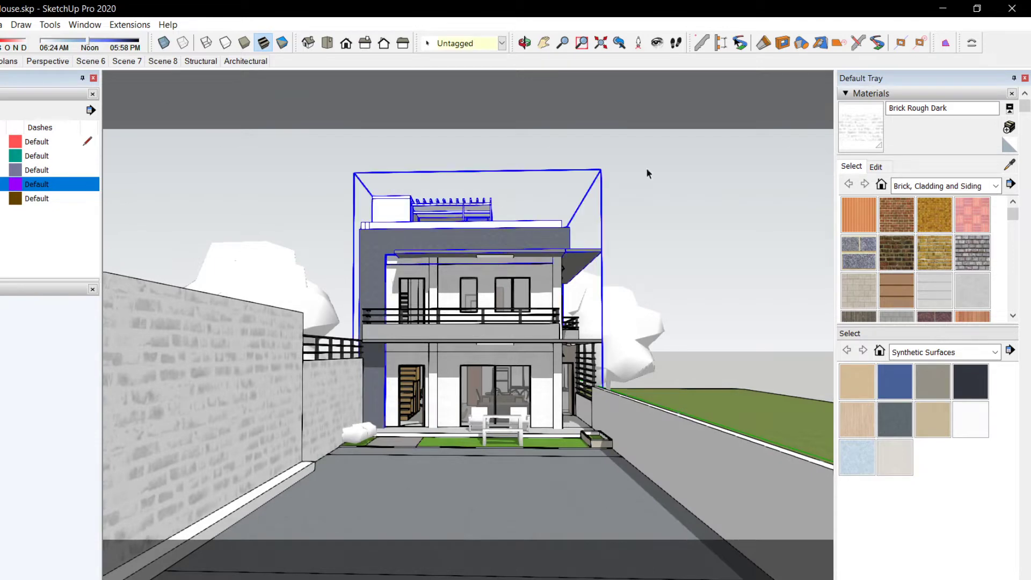
{"action": "left_click", "coordinate": [696, 157]}
Step: View the house in the standard Front, Right, Back and Top views
{"action": "scroll", "coordinate": [580, 282], "scroll_direction": "down", "scroll_amount": 2}
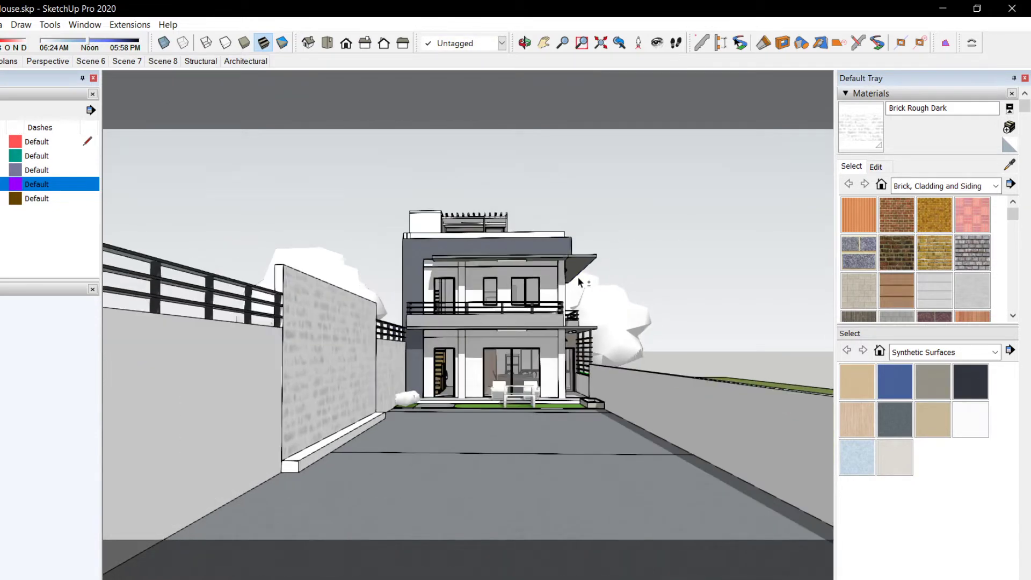
{"action": "key", "text": "shift+f"}
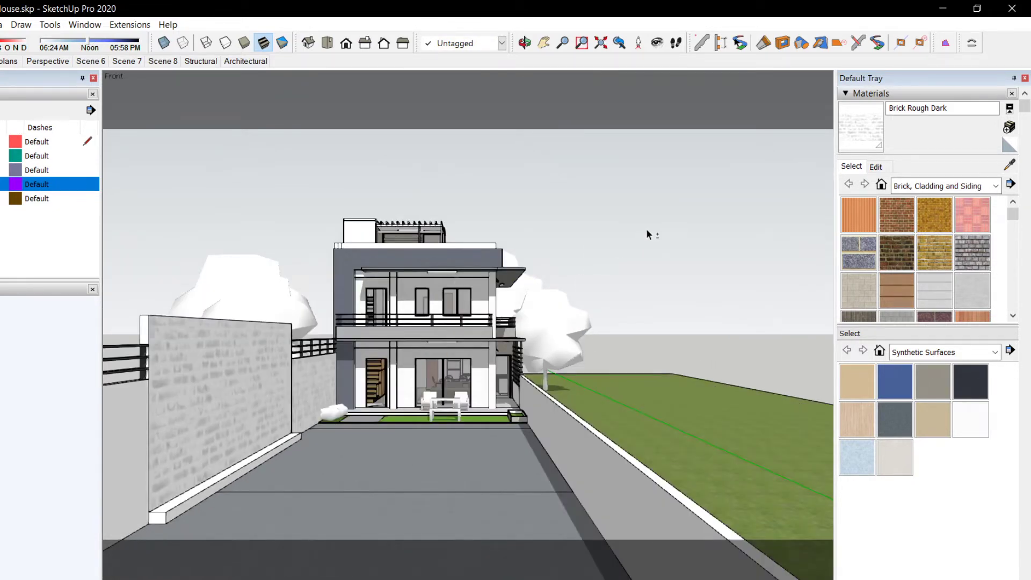
{"action": "key", "text": "F4"}
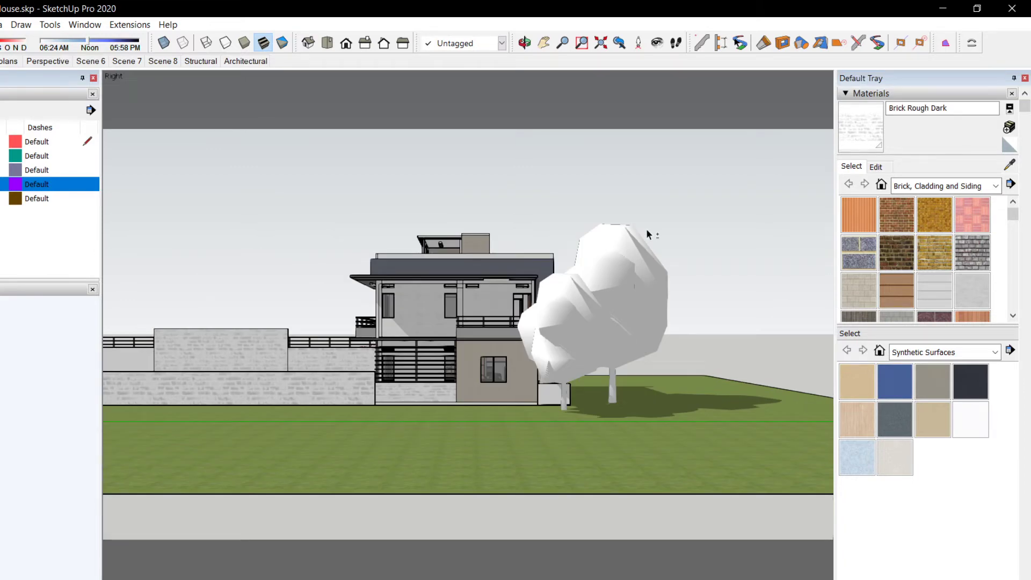
{"action": "key", "text": "F6"}
{"action": "key", "text": "F5"}
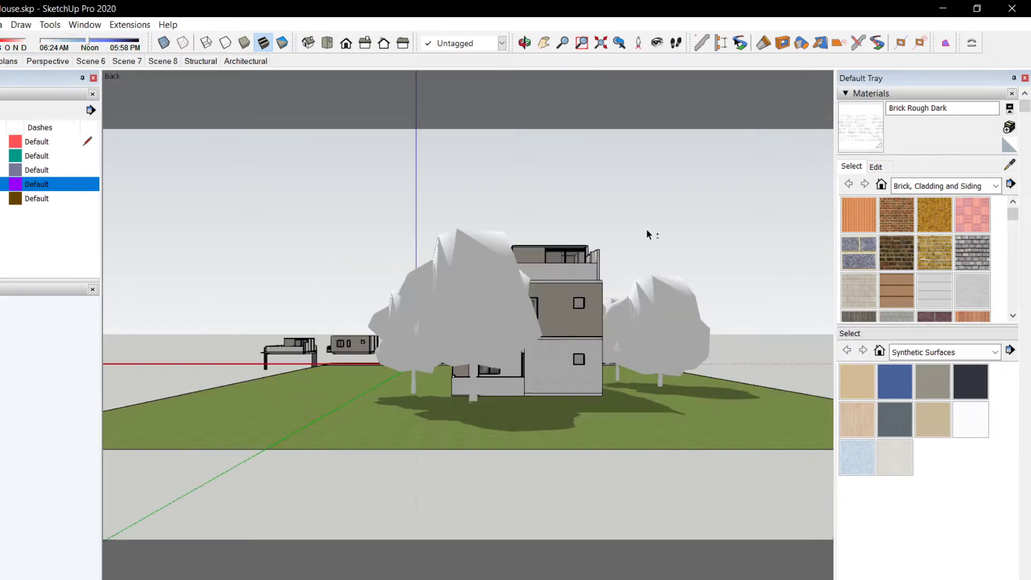
{"action": "key", "text": "F2"}
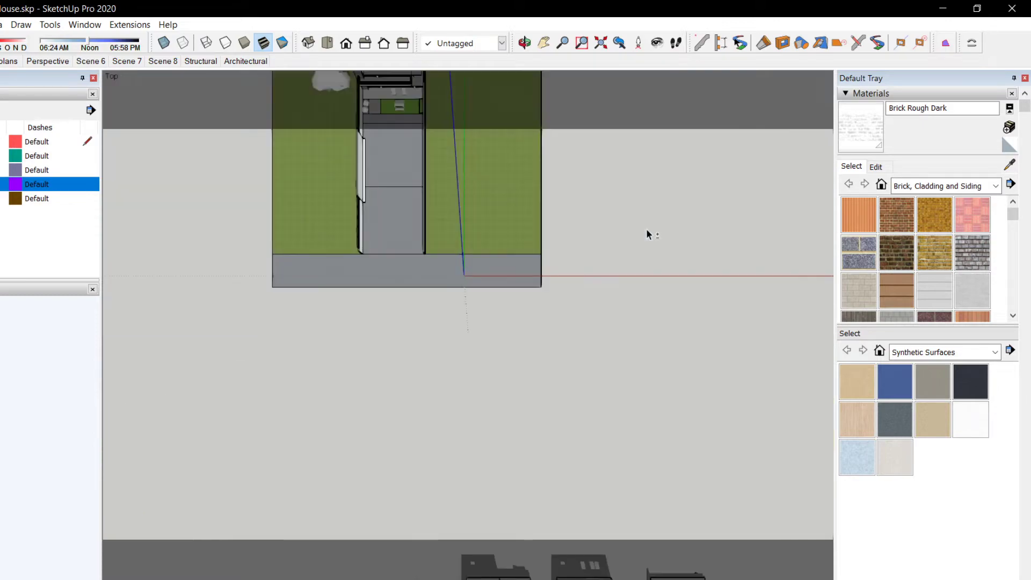
{"action": "middle_click_drag", "start_coordinate": [647, 234], "coordinate": [661, 457], "text": "shift"}
{"action": "scroll", "coordinate": [353, 179], "scroll_direction": "up", "scroll_amount": 3}
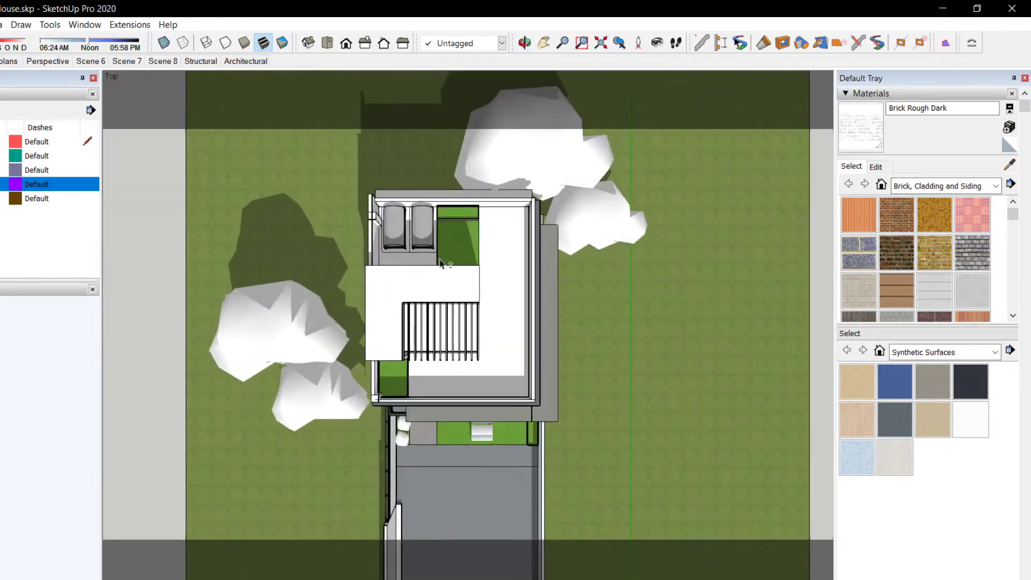
{"action": "middle_click_drag", "start_coordinate": [570, 364], "coordinate": [349, 279]}
Step: Switch to the Front view in parallel projection and frame the house as a front elevation
{"action": "key", "text": "F3"}
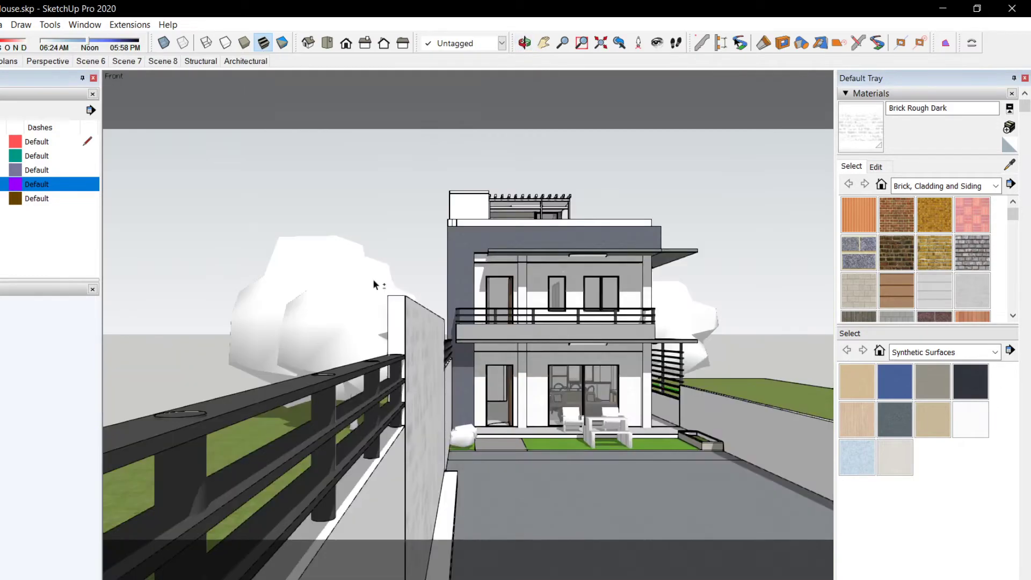
{"action": "middle_click_drag", "start_coordinate": [611, 339], "coordinate": [539, 322], "text": "shift"}
{"action": "scroll", "coordinate": [529, 323], "scroll_direction": "up", "scroll_amount": 2}
{"action": "scroll", "coordinate": [529, 324], "scroll_direction": "down", "scroll_amount": 3}
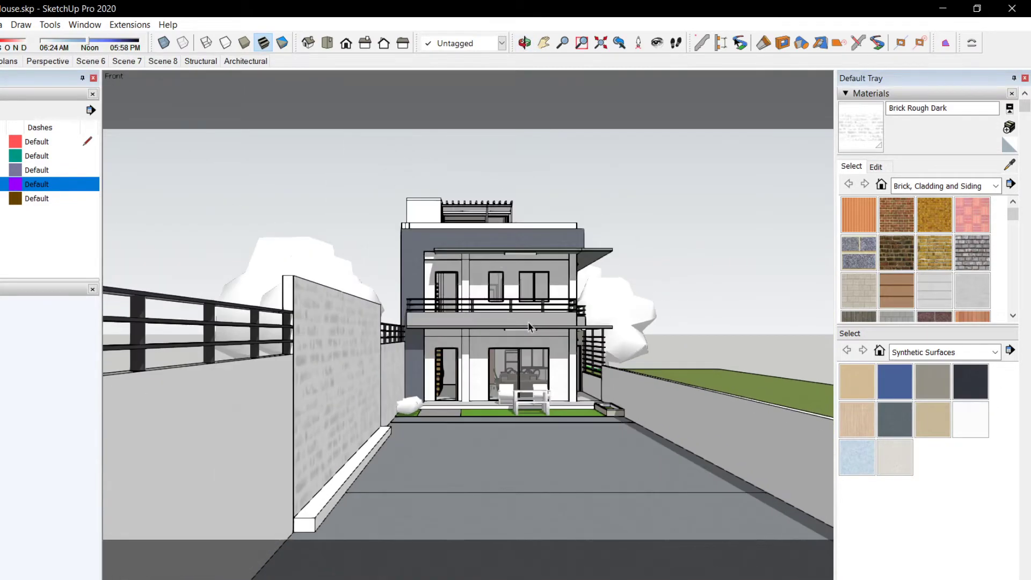
{"action": "scroll", "coordinate": [529, 327], "scroll_direction": "up", "scroll_amount": 2}
{"action": "scroll", "coordinate": [529, 327], "scroll_direction": "down", "scroll_amount": 1}
{"action": "middle_click_drag", "start_coordinate": [530, 327], "coordinate": [493, 318], "text": "shift"}
{"action": "key", "text": "v"}
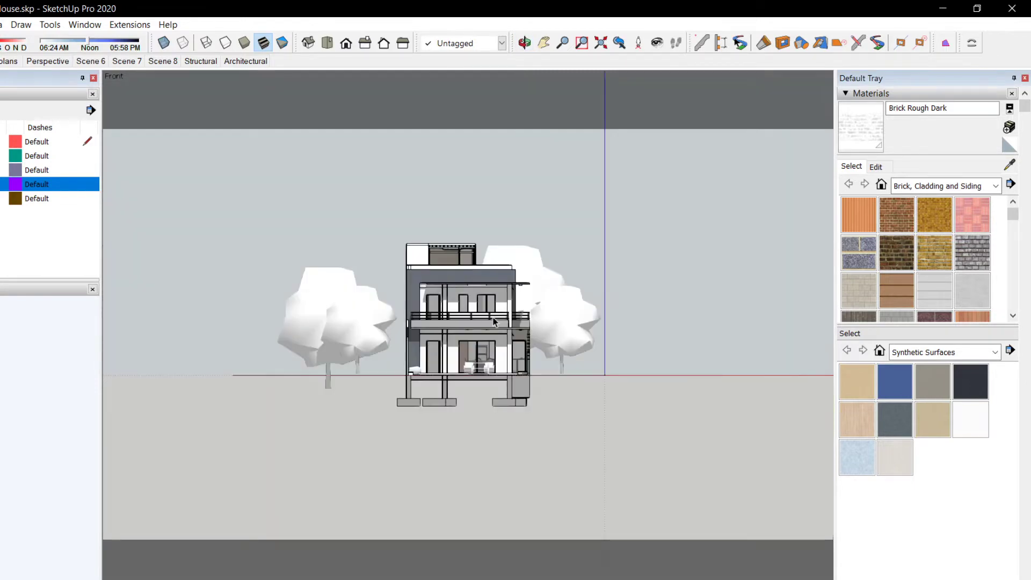
{"action": "key", "text": "v"}
{"action": "key", "text": "v"}
{"action": "scroll", "coordinate": [488, 318], "scroll_direction": "up", "scroll_amount": 3}
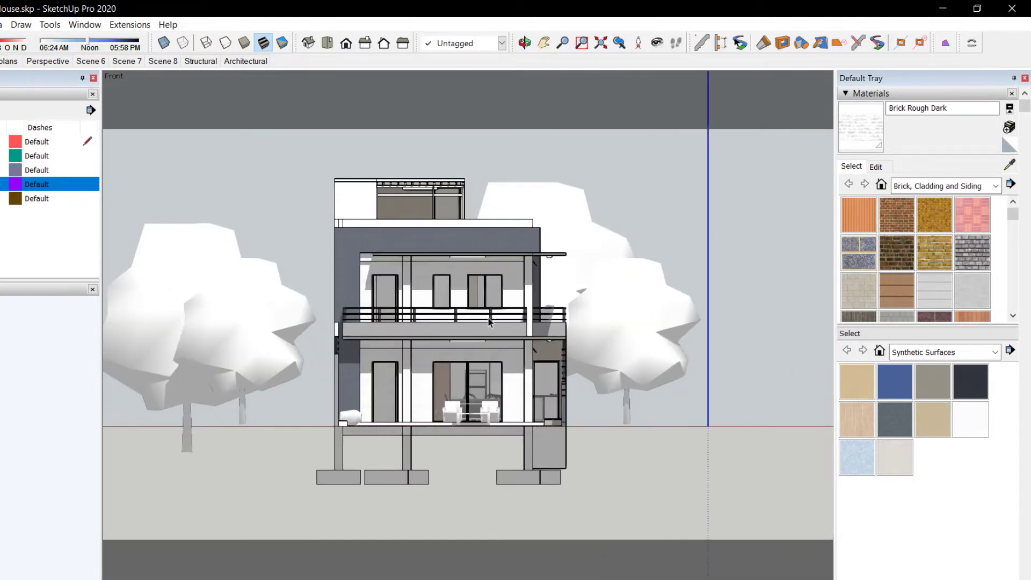
Step: Switch to the Right view and show the house as a side elevation in parallel projection
{"action": "key", "text": "F4"}
{"action": "scroll", "coordinate": [489, 322], "scroll_direction": "down", "scroll_amount": 3}
{"action": "key", "text": "v"}
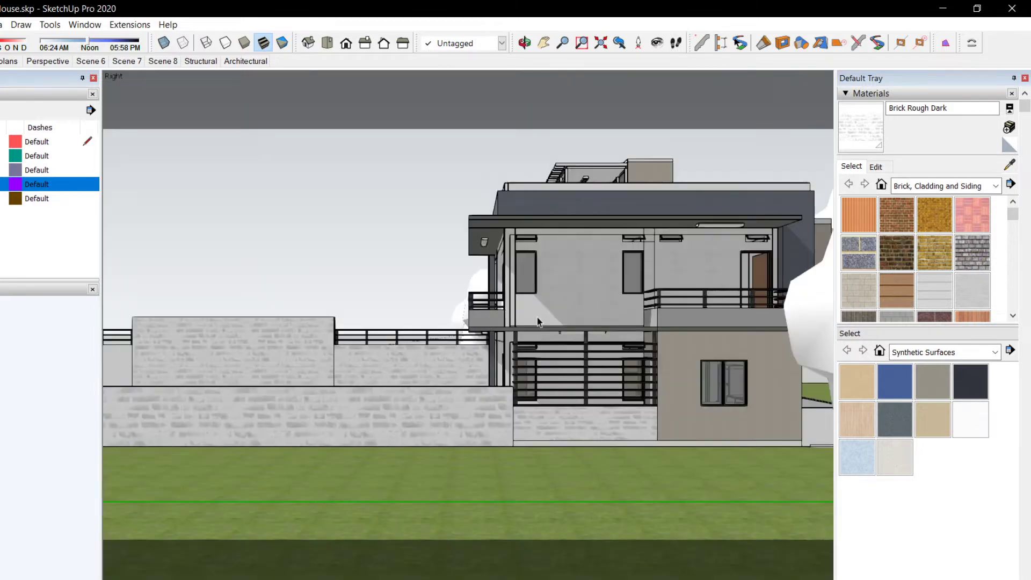
{"action": "key", "text": "v"}
Step: Set the shadows to 10/19 at 09:41 AM, enable Use sun for shading, and set Light to 100 and Dark to 33
{"action": "left_click_drag", "start_coordinate": [16, 43], "coordinate": [3, 44]}
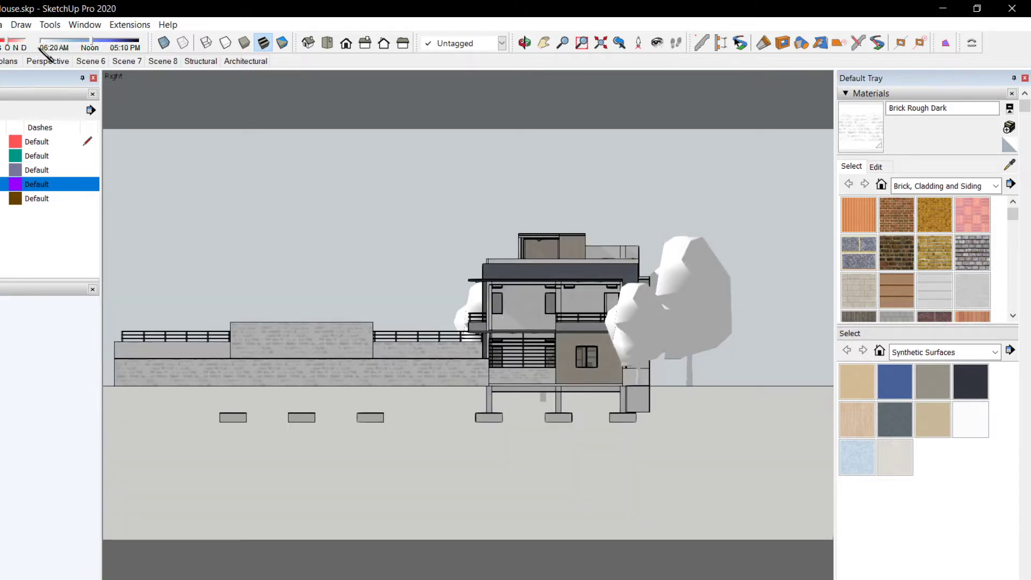
{"action": "left_click_drag", "start_coordinate": [122, 45], "coordinate": [70, 35]}
{"action": "scroll", "coordinate": [968, 556], "scroll_direction": "down", "scroll_amount": 10}
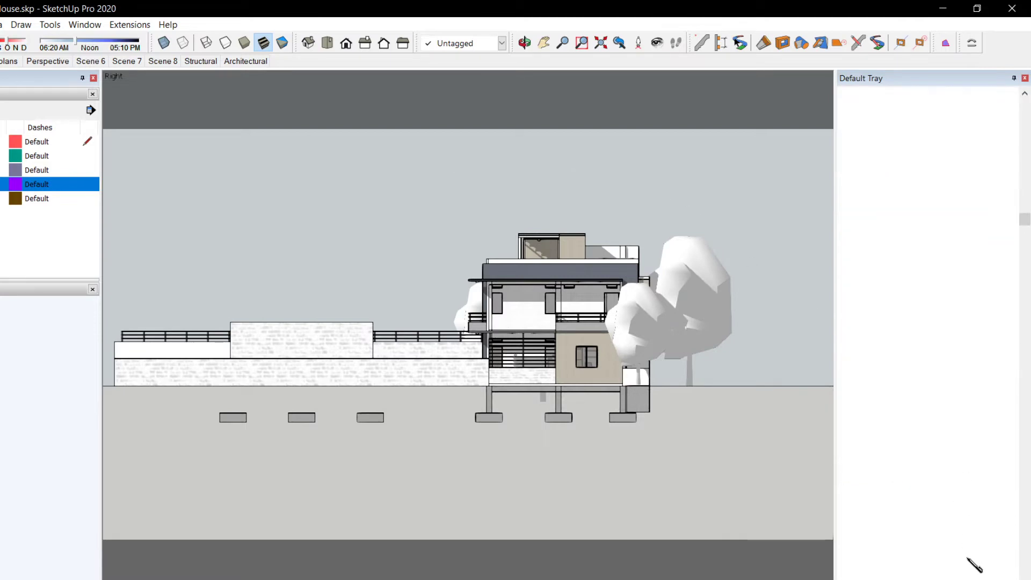
{"action": "scroll", "coordinate": [962, 543], "scroll_direction": "down", "scroll_amount": 10}
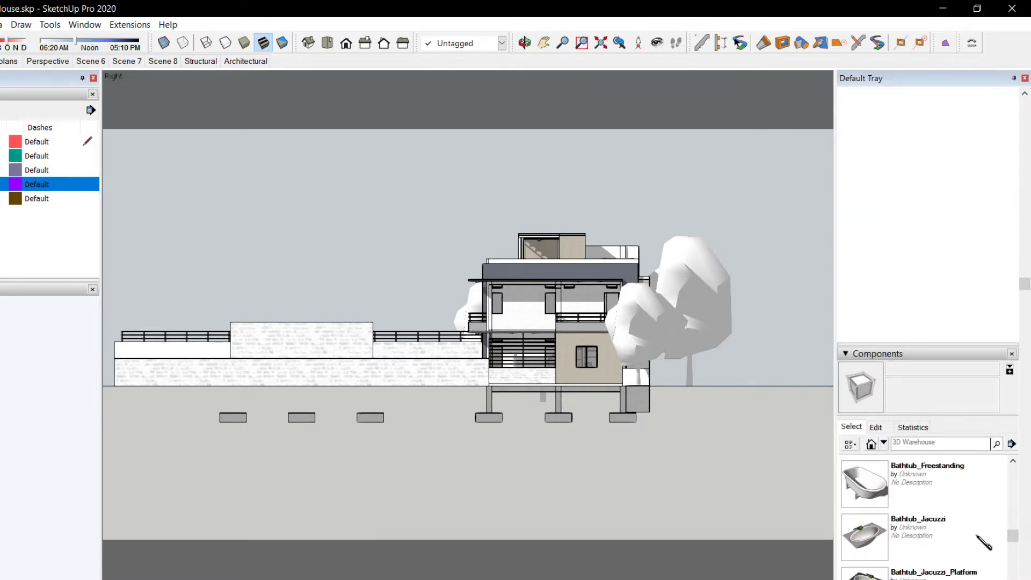
{"action": "scroll", "coordinate": [1024, 564], "scroll_direction": "down", "scroll_amount": 15}
{"action": "scroll", "coordinate": [1026, 568], "scroll_direction": "down", "scroll_amount": 3}
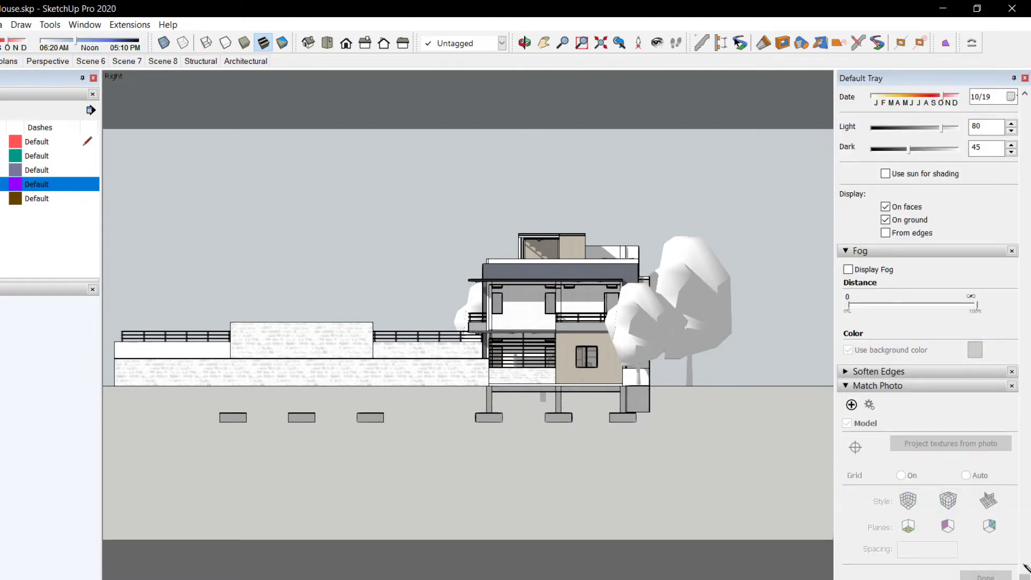
{"action": "scroll", "coordinate": [1013, 432], "scroll_direction": "up", "scroll_amount": 1}
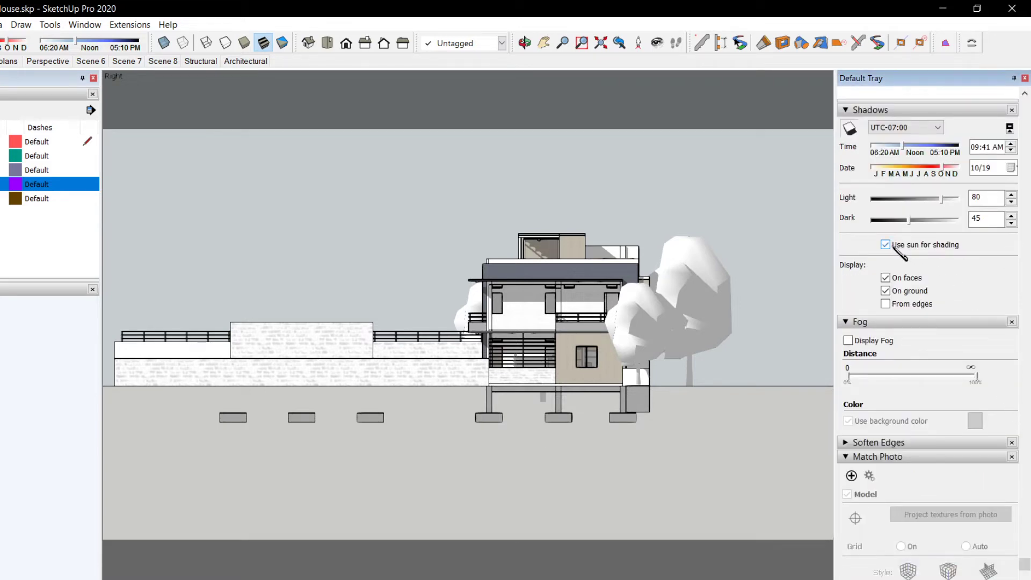
{"action": "mouse_move", "coordinate": [909, 220]}
{"action": "left_mouse_down"}
{"action": "mouse_move", "coordinate": [894, 220]}
{"action": "mouse_move", "coordinate": [958, 206]}
{"action": "left_mouse_up"}
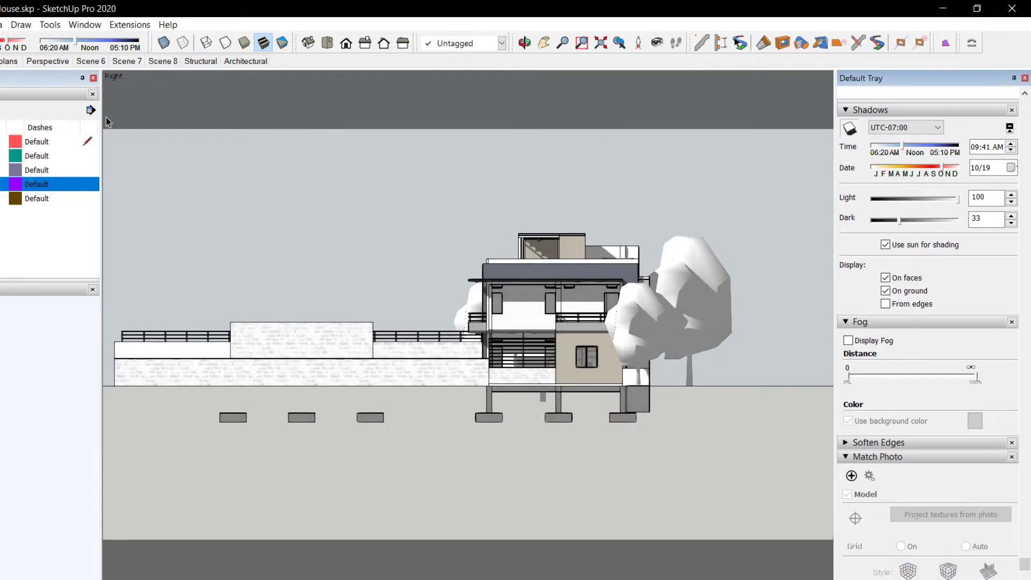
Step: Frame the right elevation of the house and update Scene 10 with this view and its shadow settings
{"action": "scroll", "coordinate": [718, 318], "scroll_direction": "up", "scroll_amount": 3}
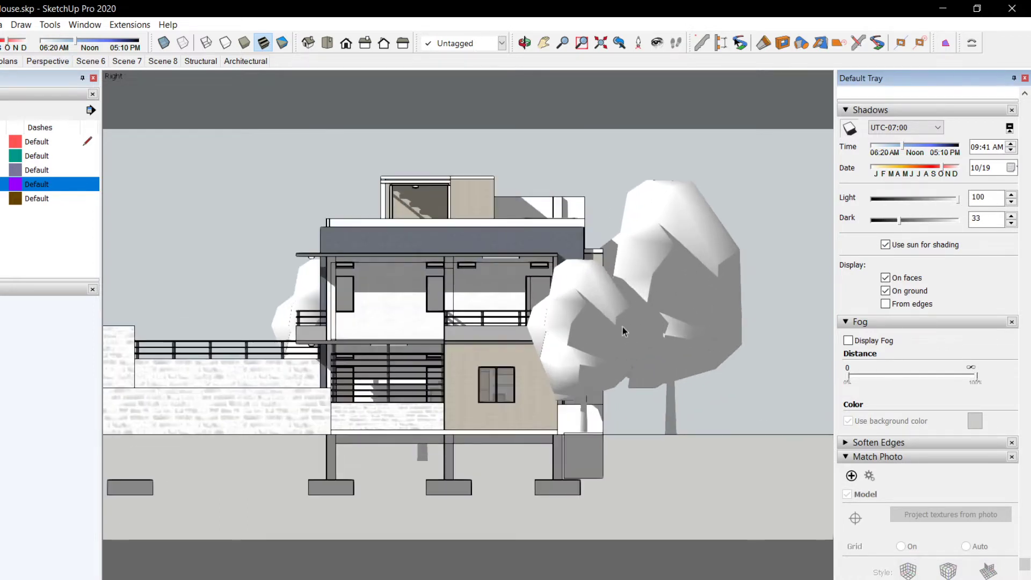
{"action": "middle_click_drag", "start_coordinate": [477, 309], "coordinate": [521, 287], "text": "shift"}
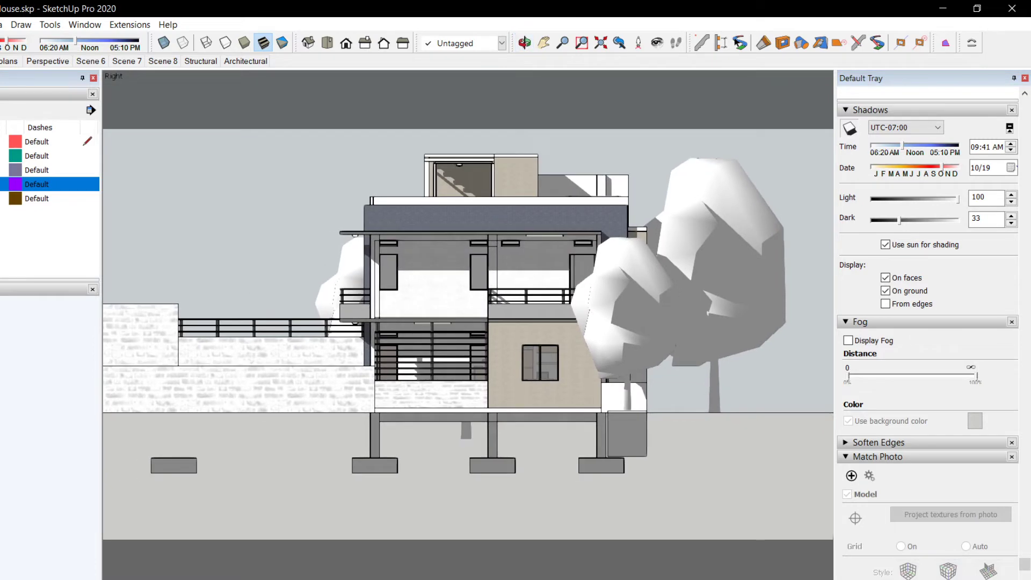
{"action": "scroll", "coordinate": [25, 521], "scroll_direction": "down", "scroll_amount": 2}
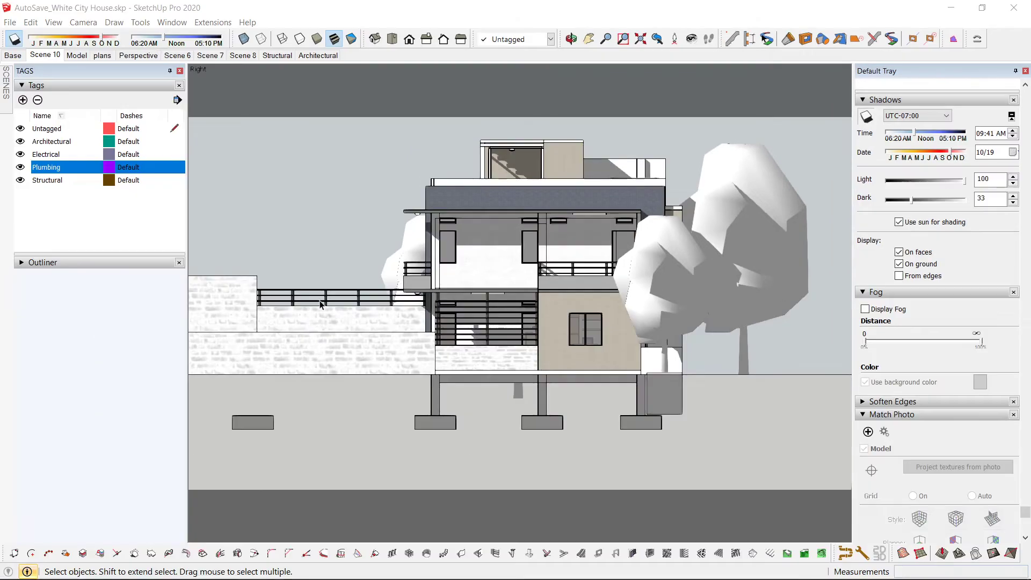
{"action": "left_click", "coordinate": [4, 97]}
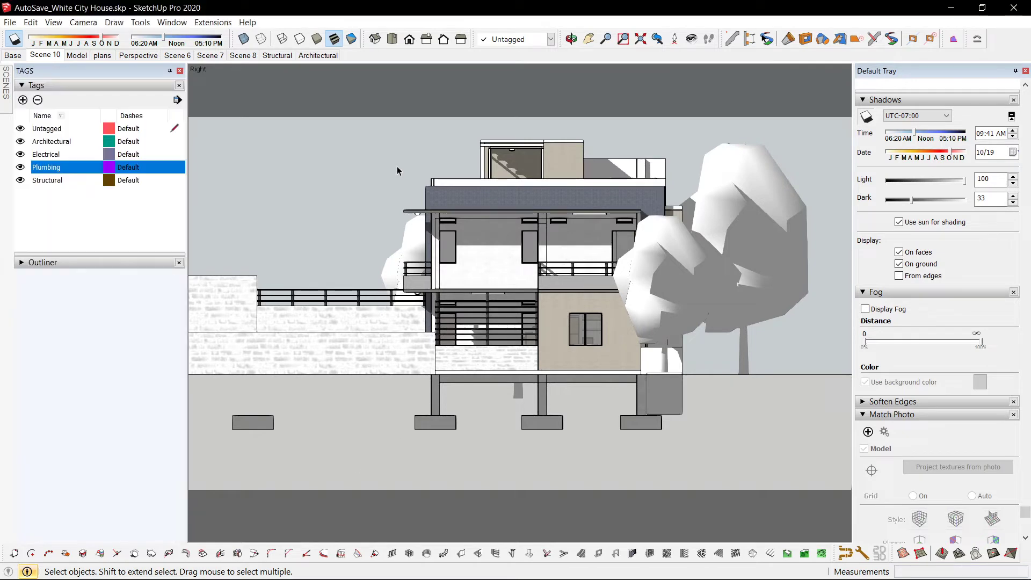
{"action": "right_click", "coordinate": [59, 57]}
{"action": "left_click", "coordinate": [93, 106]}
Step: Draw a rectangle on the ground along the red axis, beside the house's green site
{"action": "middle_click_drag", "start_coordinate": [325, 169], "coordinate": [529, 322]}
{"action": "scroll", "coordinate": [529, 322], "scroll_direction": "up", "scroll_amount": 2}
{"action": "scroll", "coordinate": [641, 336], "scroll_direction": "down", "scroll_amount": 4}
{"action": "middle_click_drag", "start_coordinate": [644, 341], "coordinate": [413, 380]}
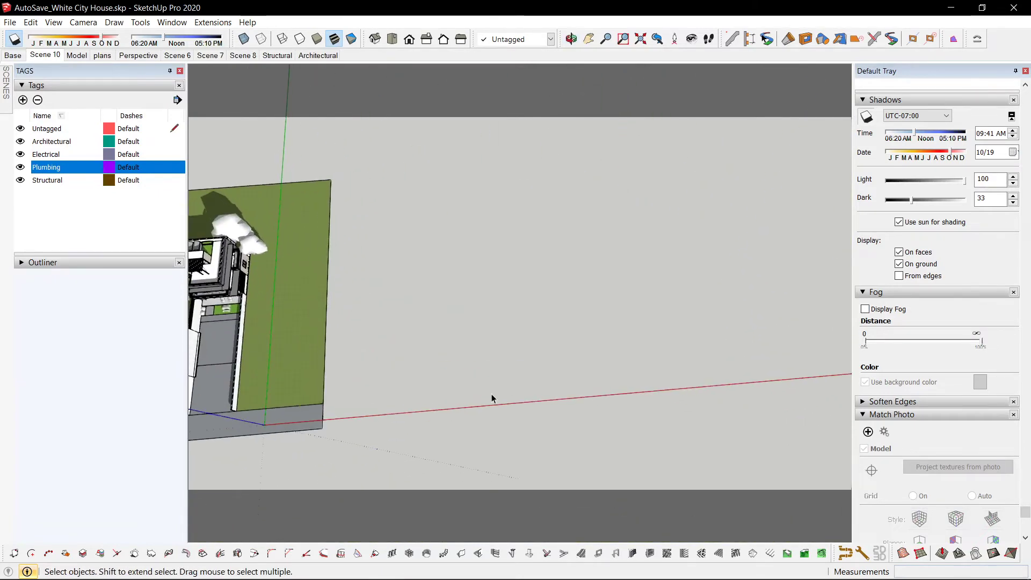
{"action": "left_click", "coordinate": [375, 415]}
{"action": "left_click", "coordinate": [601, 207]}
{"action": "key", "text": "space"}
{"action": "scroll", "coordinate": [584, 259], "scroll_direction": "up", "scroll_amount": 3}
{"action": "mouse_move", "coordinate": [584, 259]}
{"action": "middle_mouse_down"}
{"action": "mouse_move", "coordinate": [494, 268]}
{"action": "mouse_move", "coordinate": [476, 322]}
{"action": "middle_mouse_up"}
{"action": "scroll", "coordinate": [473, 288], "scroll_direction": "down", "scroll_amount": 3}
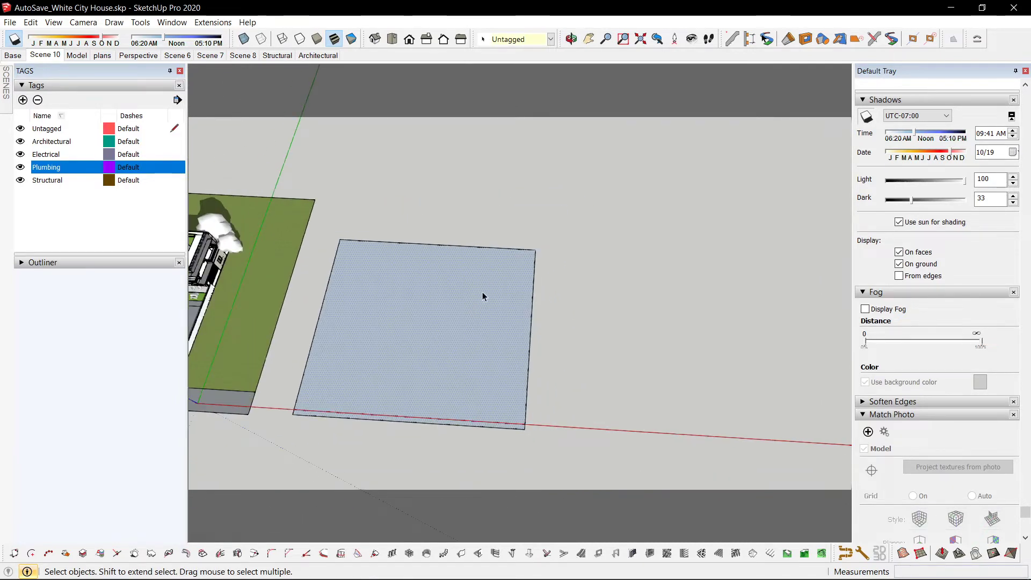
Step: Pull the rectangle up into a box about 16.5 m high and turn off the shadows
{"action": "left_click", "coordinate": [464, 322]}
{"action": "left_click", "coordinate": [454, 279]}
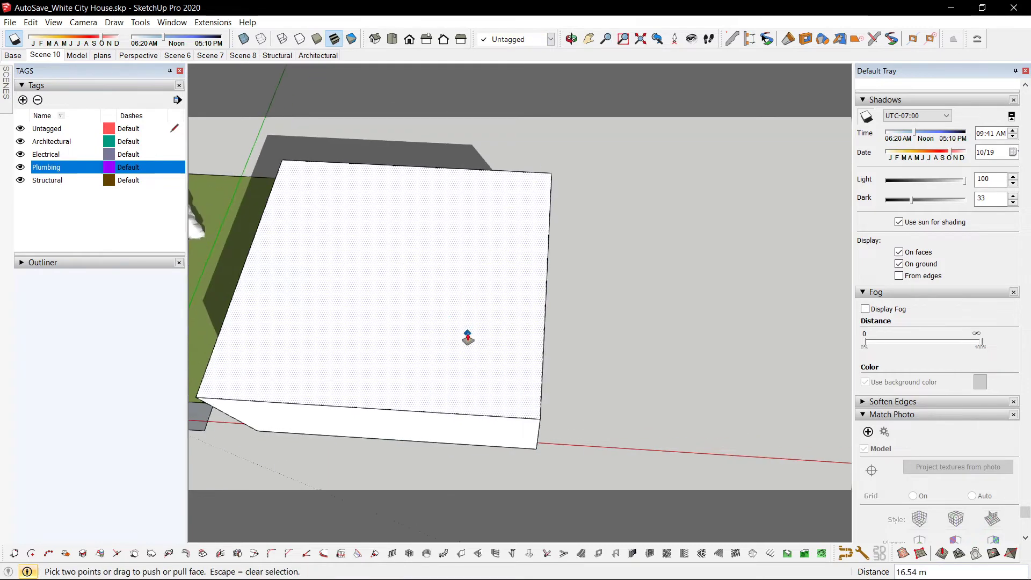
{"action": "key", "text": "space"}
{"action": "middle_click_drag", "start_coordinate": [511, 347], "coordinate": [476, 327]}
{"action": "key", "text": "shift+s"}
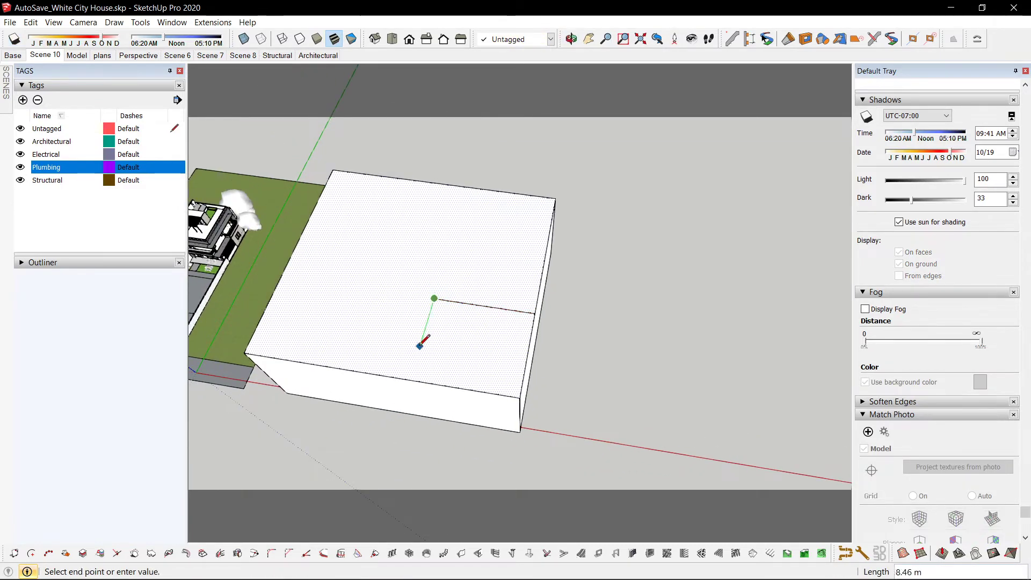
{"action": "left_click", "coordinate": [452, 302]}
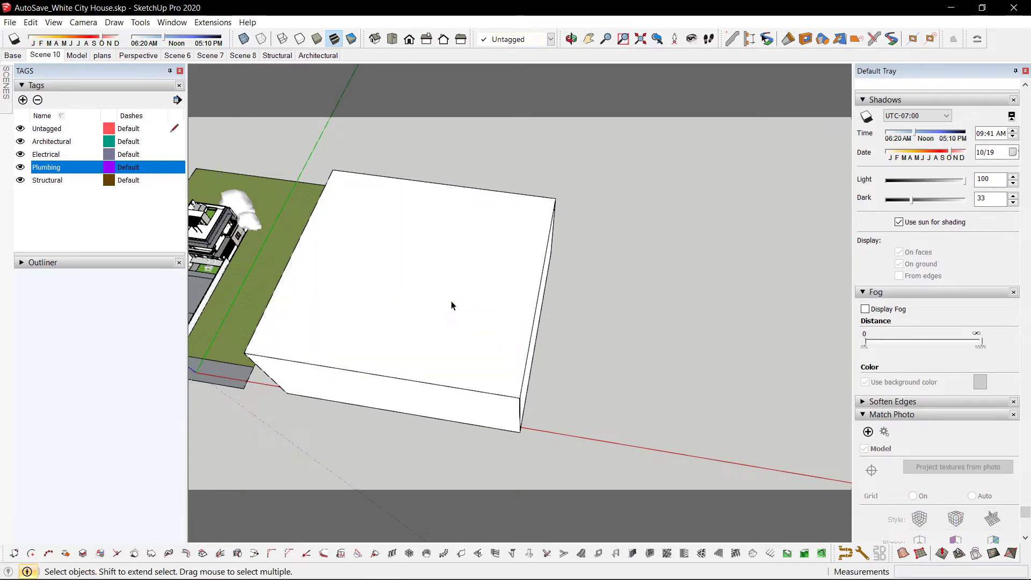
{"action": "scroll", "coordinate": [452, 302], "scroll_direction": "down", "scroll_amount": 4}
{"action": "middle_click_drag", "start_coordinate": [451, 303], "coordinate": [527, 293]}
{"action": "scroll", "coordinate": [592, 401], "scroll_direction": "up", "scroll_amount": 2}
{"action": "scroll", "coordinate": [591, 404], "scroll_direction": "down", "scroll_amount": 2}
{"action": "key", "text": "p"}
{"action": "left_click", "coordinate": [513, 298]}
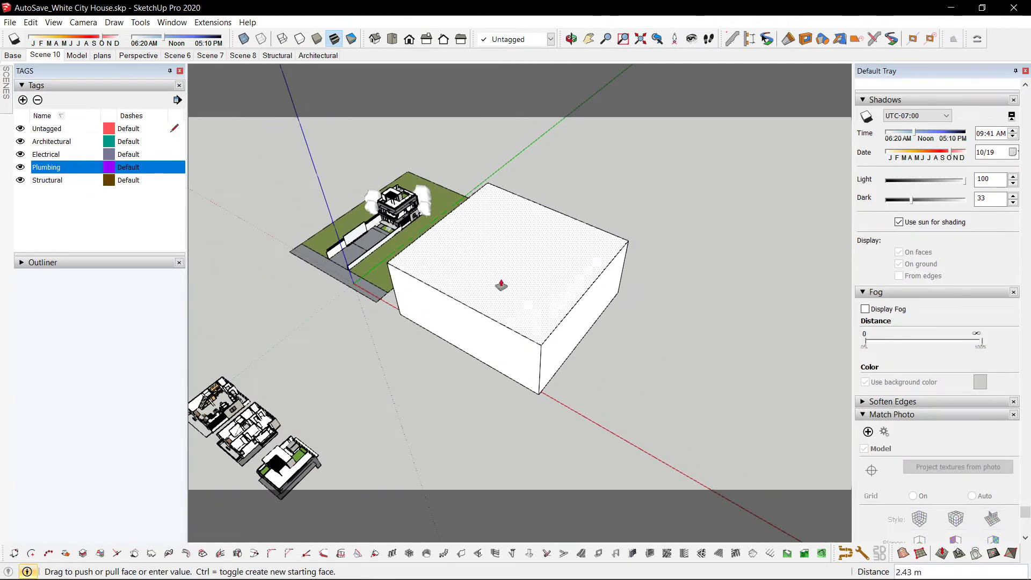
{"action": "key", "text": "space"}
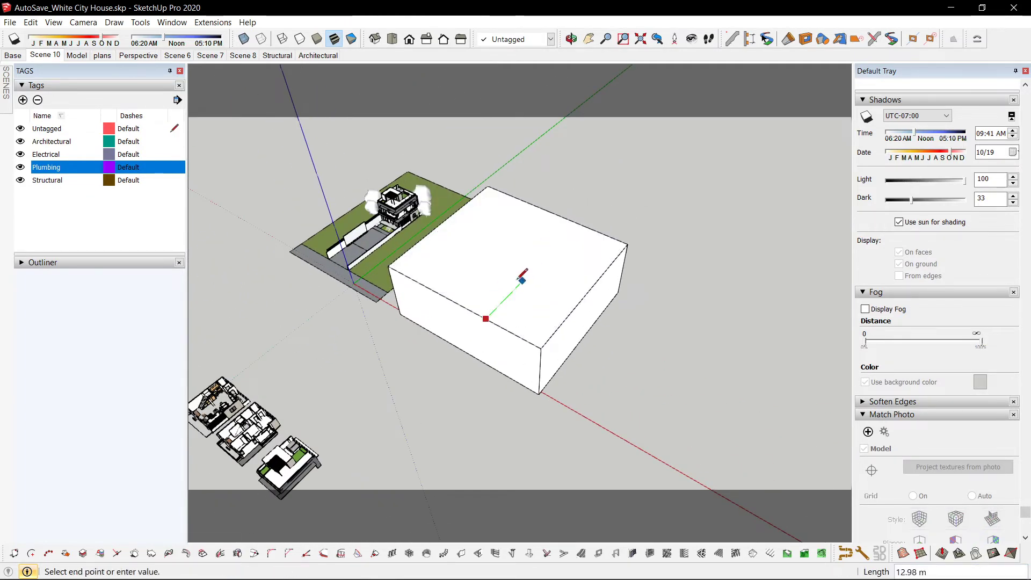
{"action": "left_click", "coordinate": [520, 282]}
{"action": "key", "text": "space"}
{"action": "left_click", "coordinate": [511, 293]}
{"action": "scroll", "coordinate": [538, 304], "scroll_direction": "up", "scroll_amount": 3}
{"action": "scroll", "coordinate": [399, 303], "scroll_direction": "down", "scroll_amount": 5}
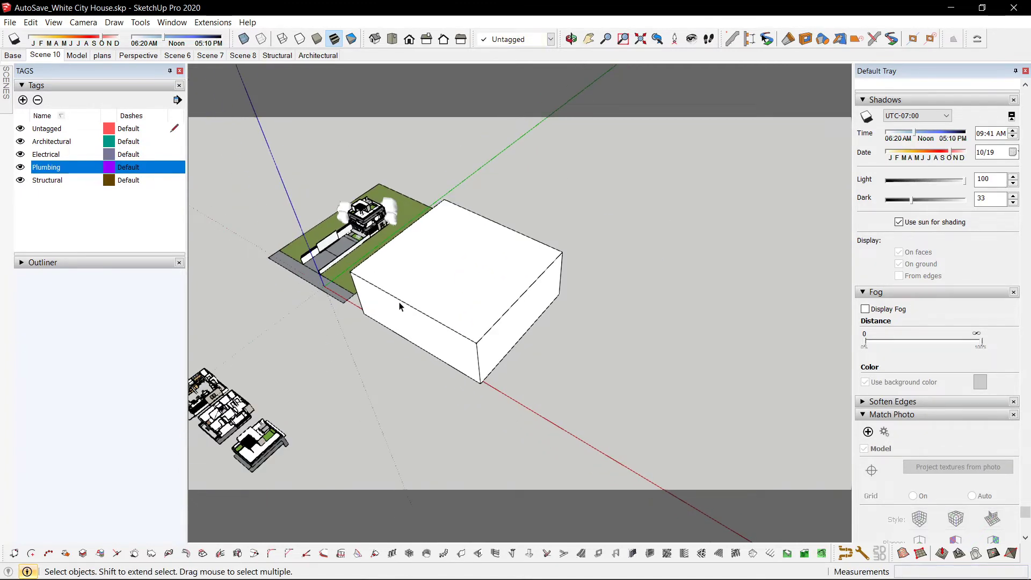
Step: Draw a larger rectangle on the ground beyond the first box and pull it up into a block
{"action": "middle_click_drag", "start_coordinate": [400, 305], "coordinate": [615, 363]}
{"action": "middle_click_drag", "start_coordinate": [477, 397], "coordinate": [472, 356]}
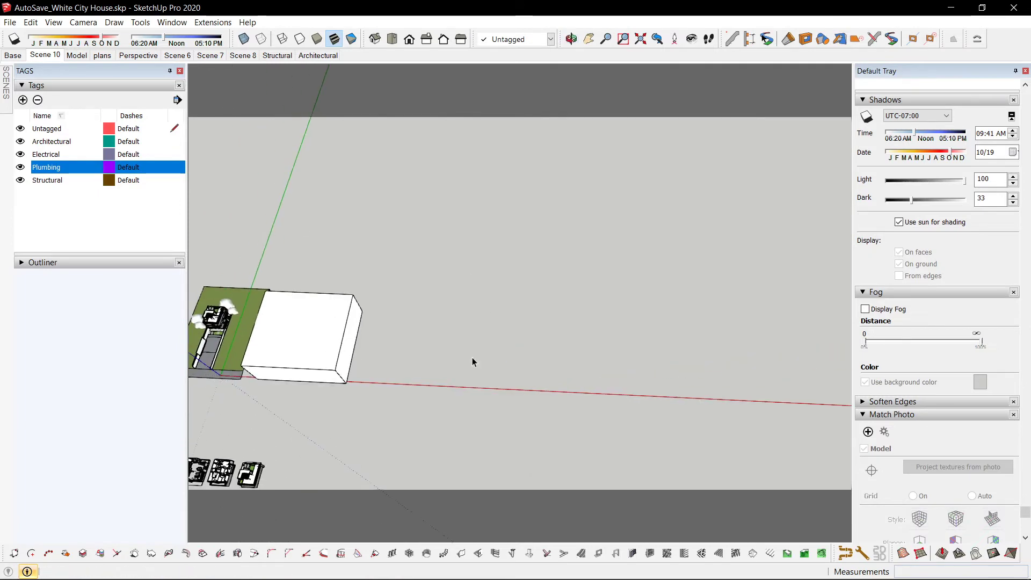
{"action": "key", "text": "r"}
{"action": "left_click", "coordinate": [447, 393]}
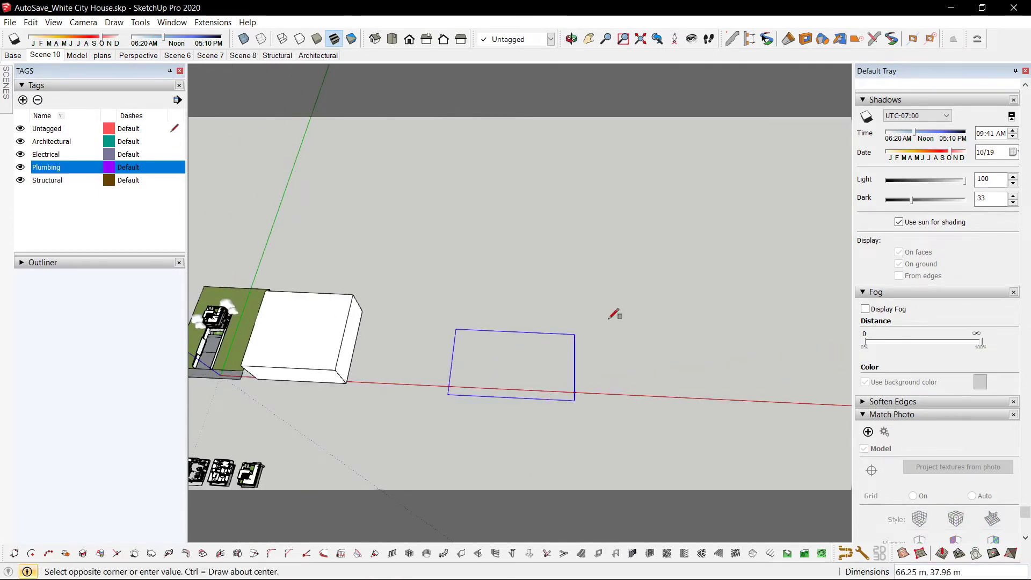
{"action": "left_click", "coordinate": [681, 290]}
{"action": "key", "text": "p"}
{"action": "left_click_drag", "start_coordinate": [534, 354], "coordinate": [523, 308]}
{"action": "key", "text": "space"}
Step: Draw a closed five-sided outline with lines on the large block's top face
{"action": "key", "text": "l"}
{"action": "left_click", "coordinate": [472, 315]}
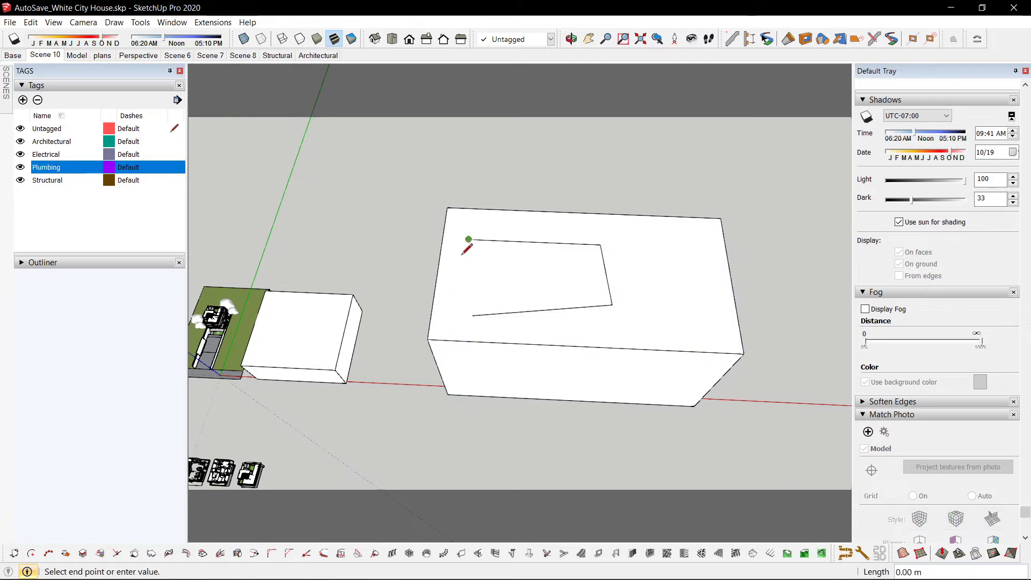
{"action": "key", "text": "space"}
{"action": "scroll", "coordinate": [561, 318], "scroll_direction": "up", "scroll_amount": 2}
{"action": "left_click", "coordinate": [579, 309]}
{"action": "scroll", "coordinate": [555, 265], "scroll_direction": "up", "scroll_amount": 1}
{"action": "key", "text": "l"}
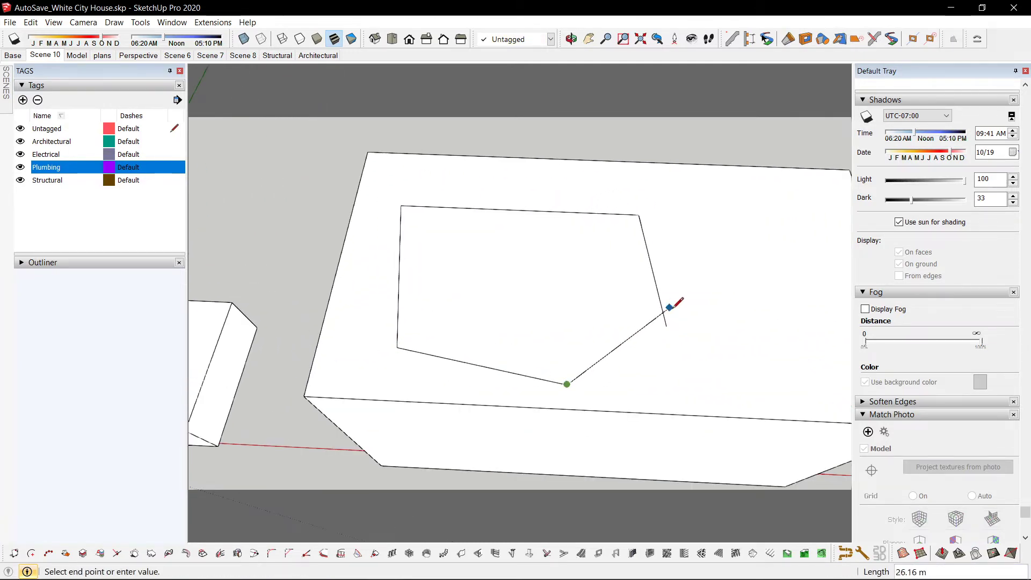
{"action": "middle_click_drag", "start_coordinate": [515, 388], "coordinate": [537, 370]}
Step: Push the five-sided face down into the block to form a recess
{"action": "key", "text": "p"}
{"action": "left_click_drag", "start_coordinate": [504, 240], "coordinate": [505, 304]}
{"action": "scroll", "coordinate": [505, 304], "scroll_direction": "down", "scroll_amount": 3}
{"action": "middle_click_drag", "start_coordinate": [525, 304], "coordinate": [485, 267]}
{"action": "key", "text": "space"}
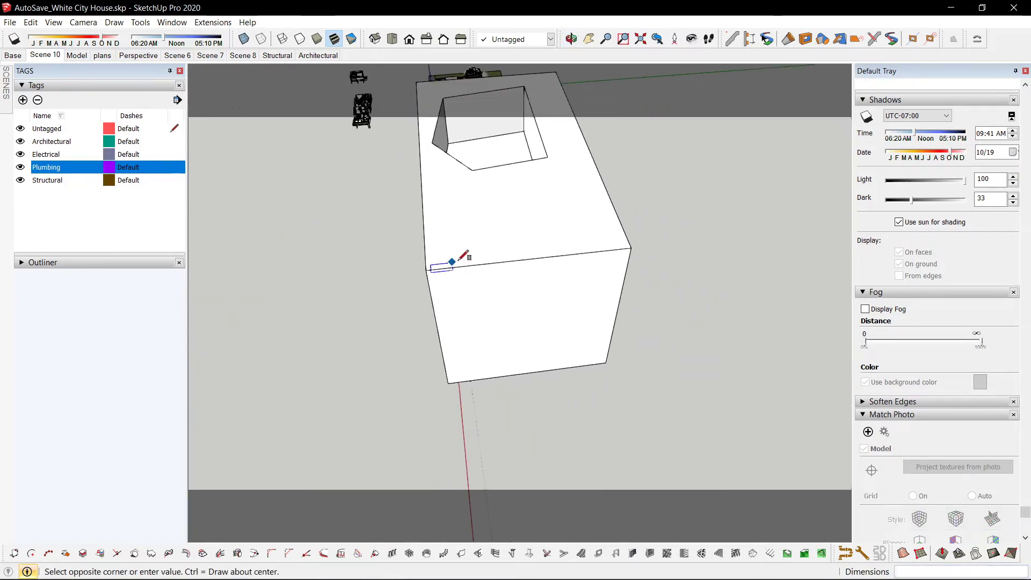
Step: Draw a rectangle on the block's top face near its outer end and push it down about 10.5 m
{"action": "left_click", "coordinate": [530, 254]}
{"action": "scroll", "coordinate": [564, 231], "scroll_direction": "up", "scroll_amount": 1}
{"action": "middle_click_drag", "start_coordinate": [537, 306], "coordinate": [591, 276]}
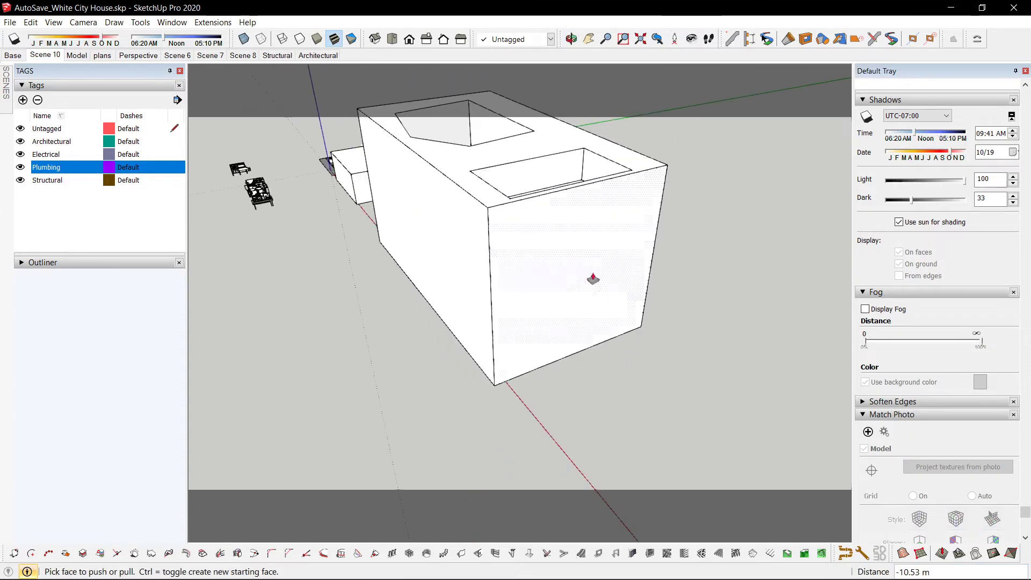
{"action": "left_click", "coordinate": [591, 278]}
{"action": "left_click", "coordinate": [613, 296]}
Step: Cut a stepped notch into a corner at the block's outer end with a rectangle and Push/Pull
{"action": "key", "text": "r"}
{"action": "left_click", "coordinate": [503, 240]}
{"action": "key", "text": "p"}
{"action": "left_click_drag", "start_coordinate": [623, 238], "coordinate": [580, 349]}
{"action": "key", "text": "space"}
{"action": "mouse_move", "coordinate": [580, 349]}
{"action": "middle_mouse_down"}
{"action": "mouse_move", "coordinate": [607, 379]}
{"action": "mouse_move", "coordinate": [471, 341]}
{"action": "mouse_move", "coordinate": [623, 323]}
{"action": "mouse_move", "coordinate": [700, 299]}
{"action": "mouse_move", "coordinate": [608, 284]}
{"action": "middle_mouse_up"}
{"action": "scroll", "coordinate": [623, 324], "scroll_direction": "up", "scroll_amount": 2}
{"action": "scroll", "coordinate": [607, 283], "scroll_direction": "up", "scroll_amount": 1}
Step: Draw an upright rectangle on the block's end face and push it in as a recess
{"action": "key", "text": "r"}
{"action": "left_click", "coordinate": [597, 221]}
{"action": "left_click", "coordinate": [668, 344]}
{"action": "mouse_move", "coordinate": [667, 345]}
{"action": "middle_mouse_down"}
{"action": "mouse_move", "coordinate": [533, 299]}
{"action": "mouse_move", "coordinate": [610, 315]}
{"action": "middle_mouse_up"}
{"action": "key", "text": "p"}
{"action": "mouse_move", "coordinate": [610, 315]}
{"action": "left_mouse_down"}
{"action": "mouse_move", "coordinate": [638, 272]}
{"action": "mouse_move", "coordinate": [571, 232]}
{"action": "mouse_move", "coordinate": [595, 246]}
{"action": "mouse_move", "coordinate": [585, 250]}
{"action": "left_mouse_up"}
{"action": "key", "text": "space"}
Step: Draw a rectangle on the block's long side face and pull it out into a projecting box
{"action": "mouse_move", "coordinate": [584, 249]}
{"action": "middle_mouse_down"}
{"action": "mouse_move", "coordinate": [675, 295]}
{"action": "mouse_move", "coordinate": [462, 344]}
{"action": "mouse_move", "coordinate": [570, 179]}
{"action": "mouse_move", "coordinate": [494, 332]}
{"action": "middle_mouse_up"}
{"action": "key", "text": "r"}
{"action": "key", "text": "r"}
{"action": "left_click", "coordinate": [490, 354]}
{"action": "left_click", "coordinate": [568, 401]}
{"action": "key", "text": "p"}
{"action": "left_click_drag", "start_coordinate": [530, 369], "coordinate": [640, 430]}
{"action": "key", "text": "space"}
Step: Turn on X-ray and raise the projecting box's bottom edge along the wall to slope its underside
{"action": "middle_click_drag", "start_coordinate": [640, 431], "coordinate": [549, 310]}
{"action": "scroll", "coordinate": [678, 241], "scroll_direction": "down", "scroll_amount": 3}
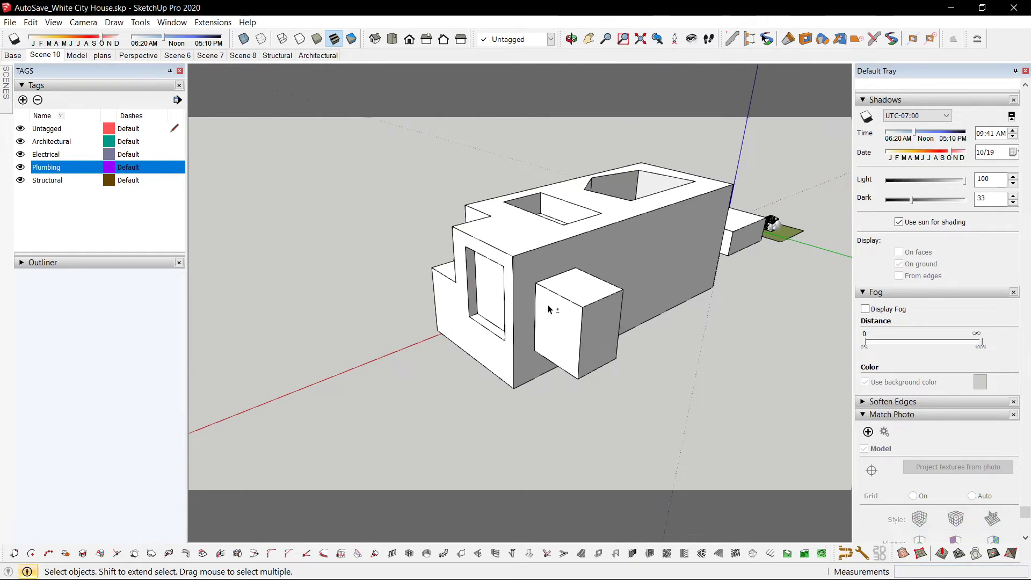
{"action": "key", "text": "x"}
{"action": "scroll", "coordinate": [549, 310], "scroll_direction": "up", "scroll_amount": 5}
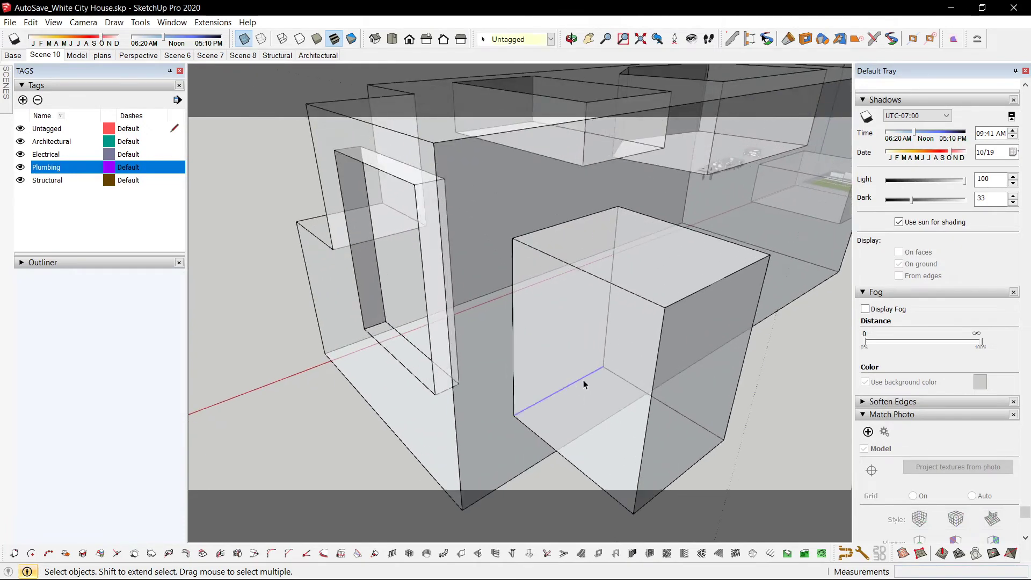
{"action": "key", "text": "space"}
{"action": "scroll", "coordinate": [562, 315], "scroll_direction": "down", "scroll_amount": 2}
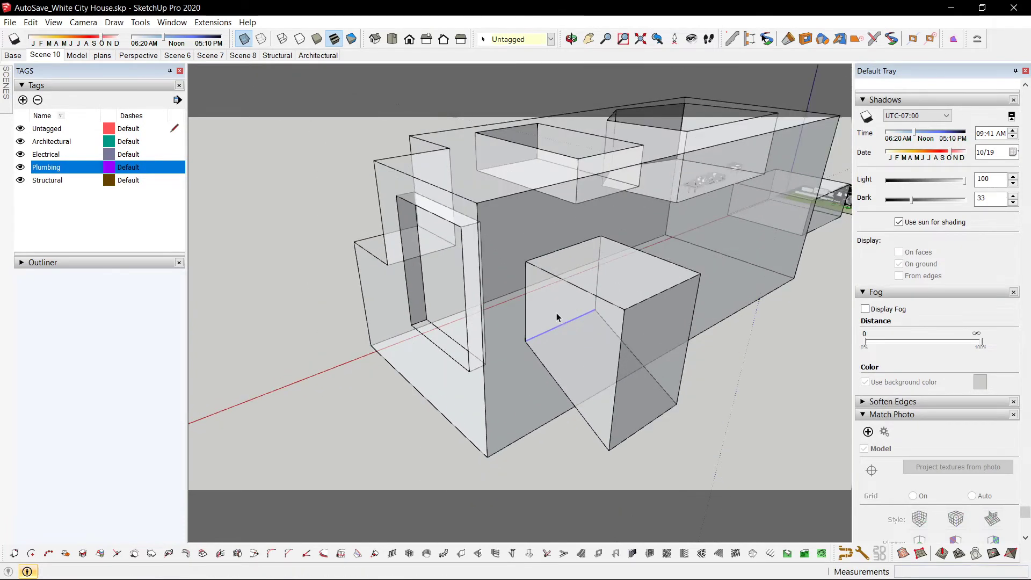
{"action": "scroll", "coordinate": [570, 297], "scroll_direction": "up", "scroll_amount": 2}
Step: Turn off X-ray and delete the top face of the projecting side box
{"action": "left_click", "coordinate": [596, 241]}
{"action": "scroll", "coordinate": [596, 241], "scroll_direction": "down", "scroll_amount": 2}
{"action": "middle_click_drag", "start_coordinate": [596, 242], "coordinate": [823, 300]}
{"action": "scroll", "coordinate": [762, 302], "scroll_direction": "down", "scroll_amount": 2}
{"action": "key", "text": "x"}
{"action": "middle_click_drag", "start_coordinate": [541, 287], "coordinate": [428, 299]}
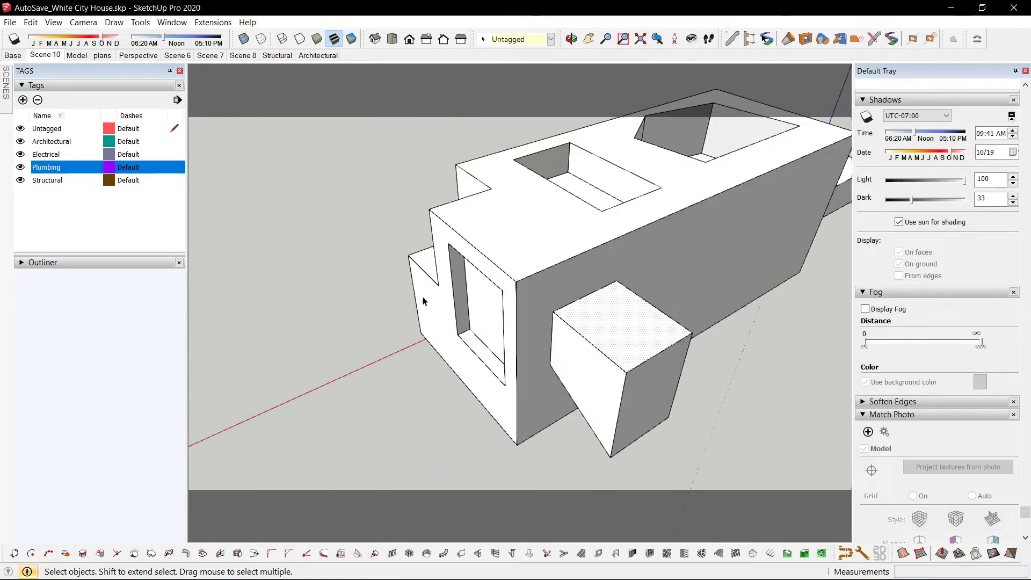
{"action": "scroll", "coordinate": [581, 297], "scroll_direction": "down", "scroll_amount": 2}
{"action": "scroll", "coordinate": [483, 312], "scroll_direction": "up", "scroll_amount": 2}
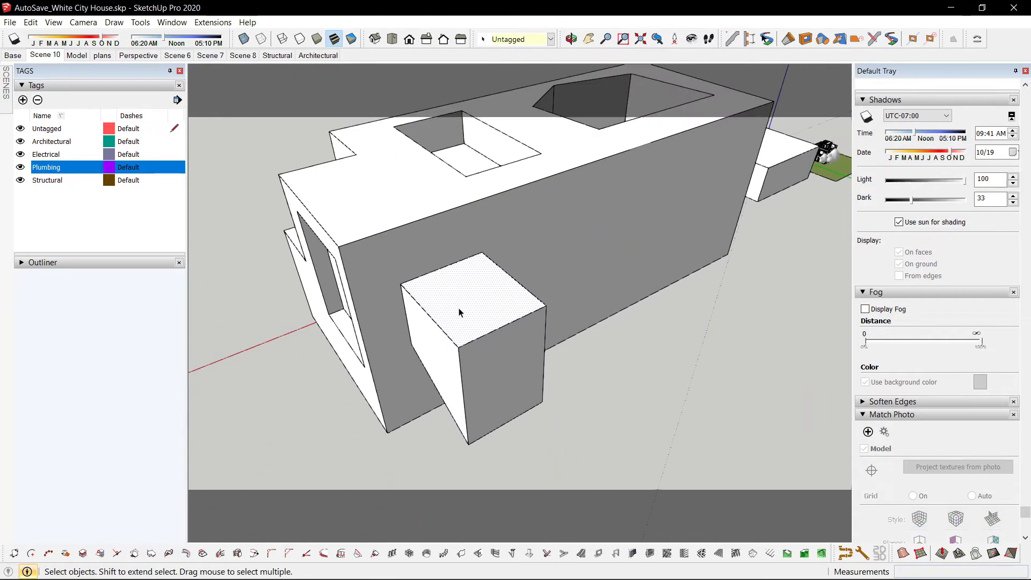
{"action": "key", "text": "Delete"}
Step: Offset the wall face inside the open side box inward and push/pull the inner panel
{"action": "scroll", "coordinate": [463, 292], "scroll_direction": "up", "scroll_amount": 3}
{"action": "key", "text": "f"}
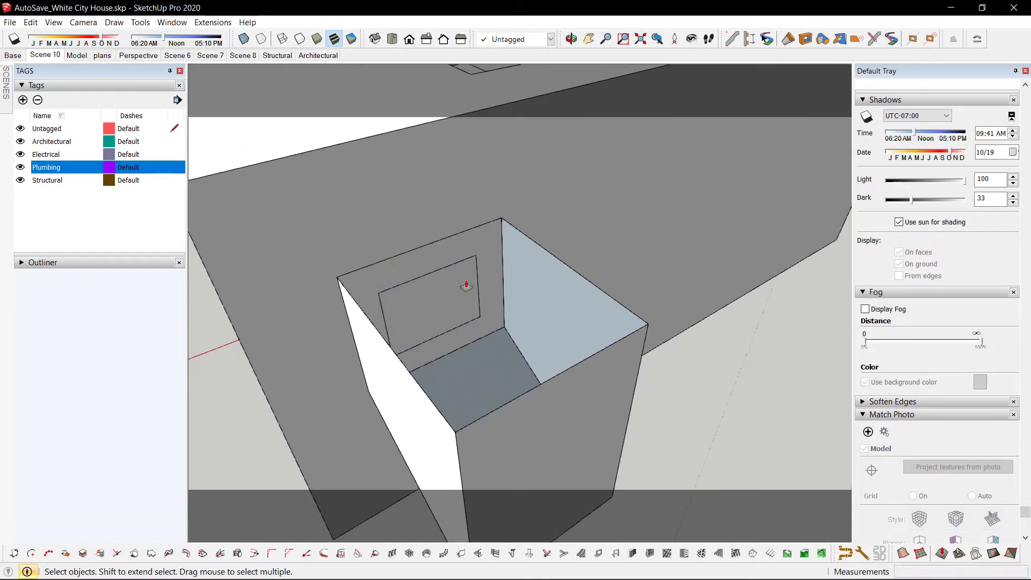
{"action": "left_click", "coordinate": [462, 285]}
{"action": "left_click", "coordinate": [472, 322]}
{"action": "key", "text": "space"}
Step: Select the entire carved block, make it a group and open the group for editing
{"action": "scroll", "coordinate": [472, 323], "scroll_direction": "down", "scroll_amount": 3}
{"action": "middle_click_drag", "start_coordinate": [482, 324], "coordinate": [652, 357]}
{"action": "scroll", "coordinate": [572, 385], "scroll_direction": "down", "scroll_amount": 3}
{"action": "left_click_drag", "start_coordinate": [480, 219], "coordinate": [829, 449]}
{"action": "key", "text": "ctrl+g"}
{"action": "scroll", "coordinate": [649, 339], "scroll_direction": "up", "scroll_amount": 2}
{"action": "double_click", "coordinate": [580, 301]}
{"action": "middle_click_drag", "start_coordinate": [580, 301], "coordinate": [279, 232]}
{"action": "middle_click_drag", "start_coordinate": [698, 301], "coordinate": [302, 282]}
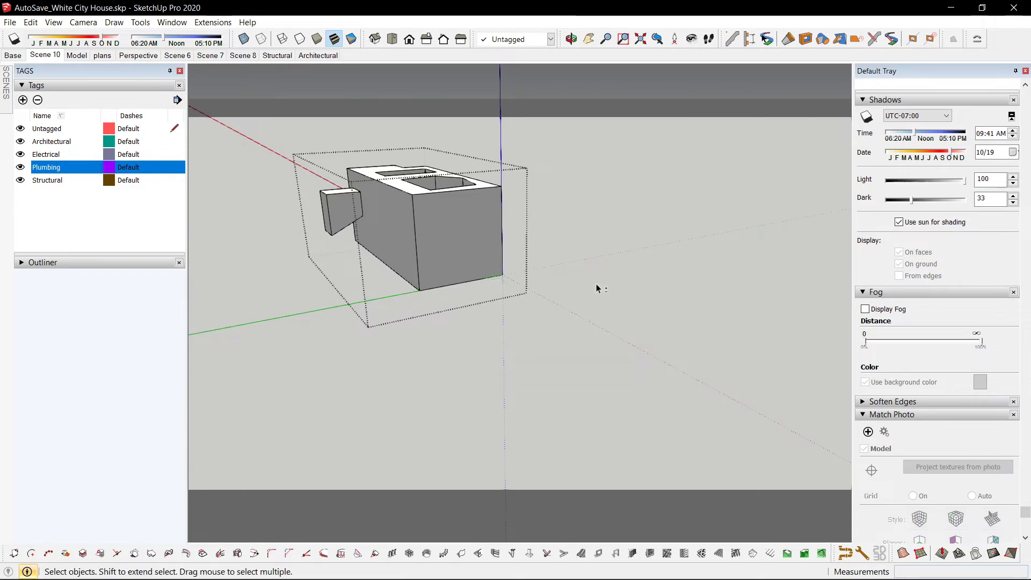
{"action": "middle_click_drag", "start_coordinate": [710, 289], "coordinate": [288, 241]}
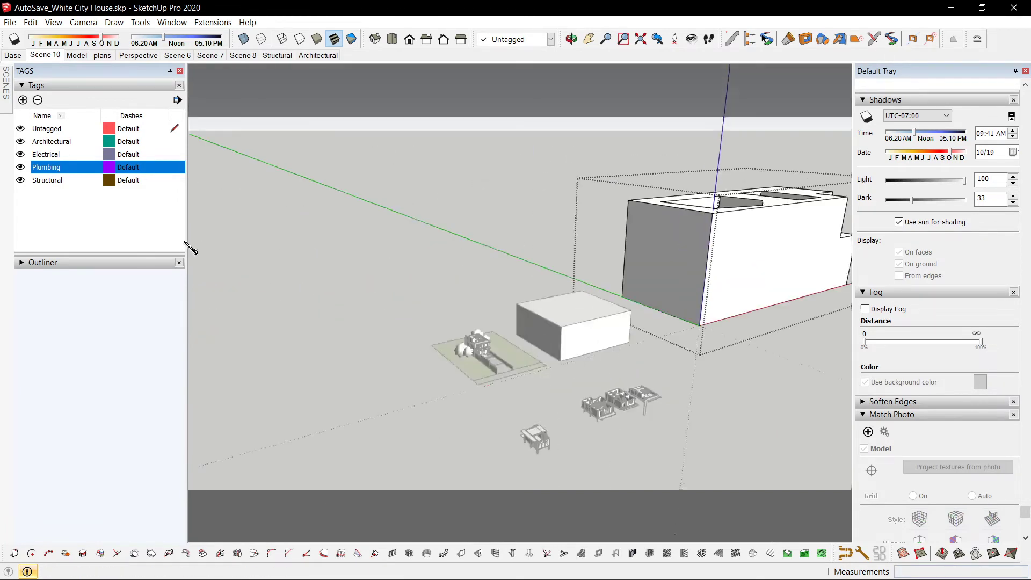
{"action": "middle_click_drag", "start_coordinate": [686, 292], "coordinate": [338, 226]}
{"action": "middle_click_drag", "start_coordinate": [434, 225], "coordinate": [471, 273]}
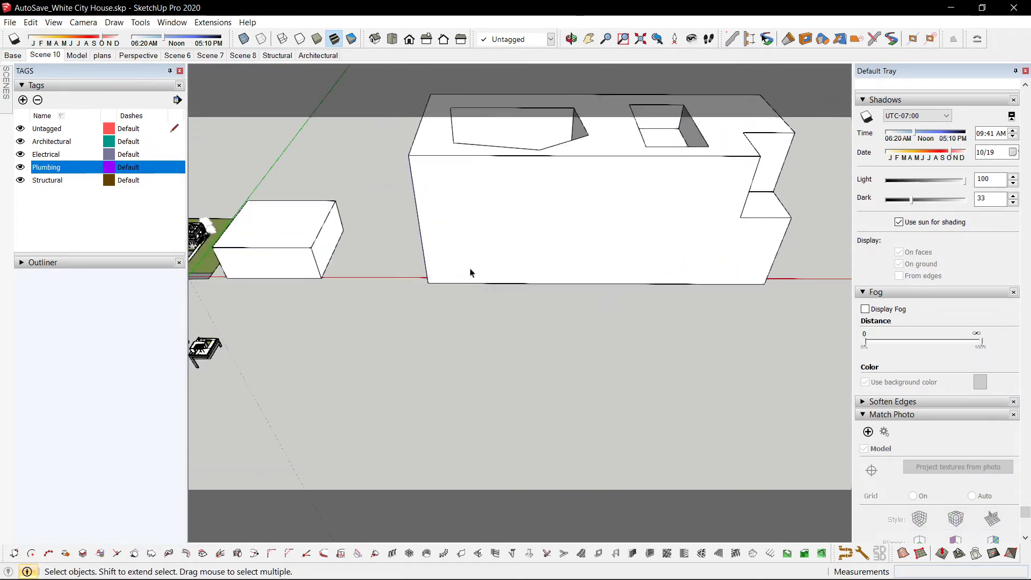
Step: Draw a rectangle on the ground in front of the grouped block and pull it up into a low box
{"action": "left_click_drag", "start_coordinate": [393, 348], "coordinate": [492, 410]}
{"action": "key", "text": "space"}
{"action": "key", "text": "p"}
{"action": "left_click_drag", "start_coordinate": [435, 383], "coordinate": [428, 351]}
{"action": "key", "text": "space"}
Step: Select all geometry of the new low box and make it a component
{"action": "right_click", "coordinate": [422, 364]}
{"action": "double_click", "coordinate": [396, 361]}
{"action": "triple_click", "coordinate": [396, 363]}
{"action": "right_click", "coordinate": [396, 363]}
{"action": "left_click", "coordinate": [473, 171]}
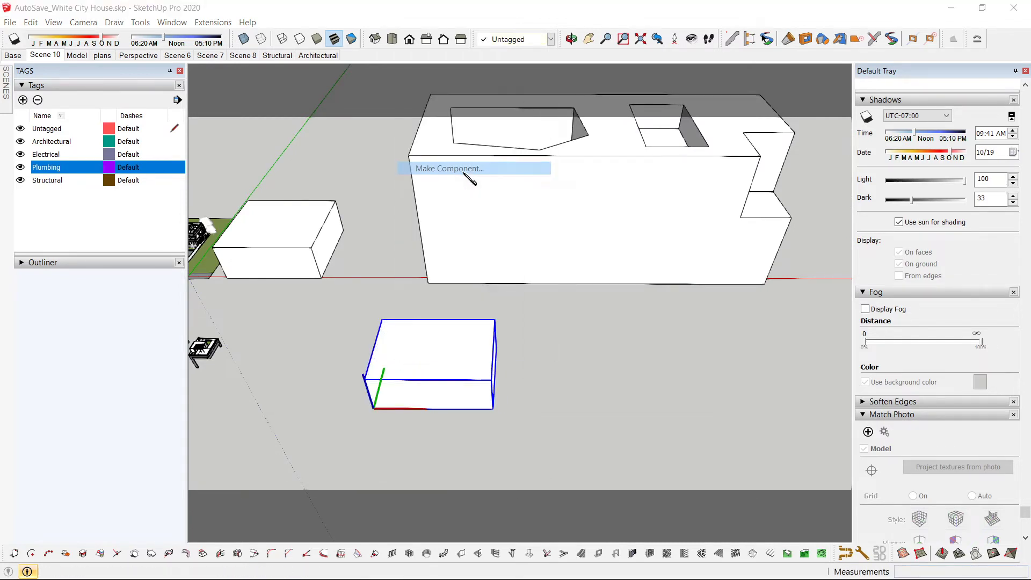
{"action": "left_click", "coordinate": [634, 400]}
Step: Copy the component box with Move to form a row of three with two more in front, entering 2x as the multiplier
{"action": "scroll", "coordinate": [354, 220], "scroll_direction": "down", "scroll_amount": 2}
{"action": "key", "text": "m"}
{"action": "key", "text": "ctrl"}
{"action": "left_click_drag", "start_coordinate": [437, 340], "coordinate": [687, 341]}
{"action": "key", "text": "ctrl"}
{"action": "key", "text": "space"}
{"action": "scroll", "coordinate": [581, 390], "scroll_direction": "down", "scroll_amount": 2}
{"action": "left_click", "coordinate": [621, 367], "text": "ctrl"}
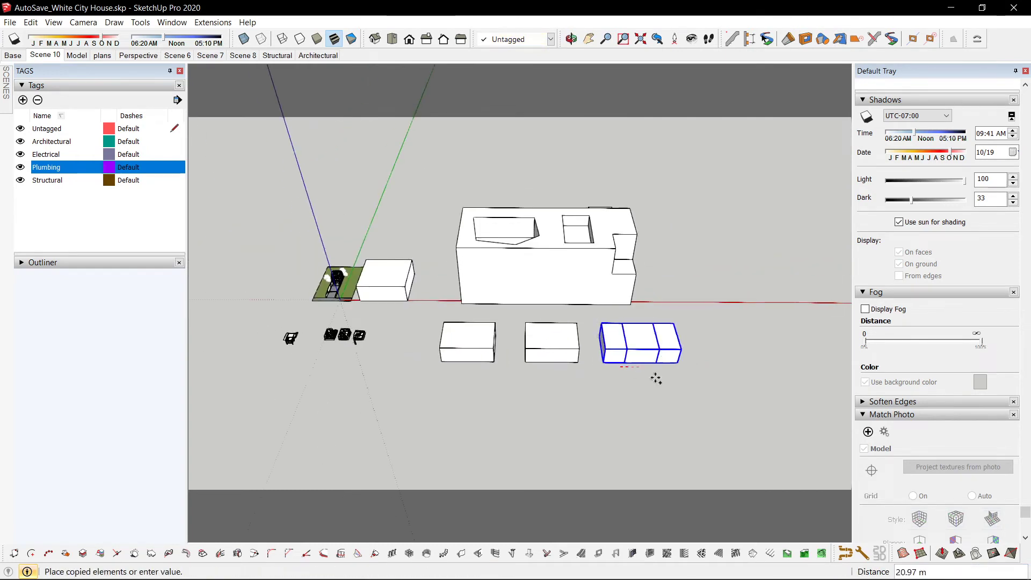
{"action": "type", "text": "2x"}
{"action": "key", "text": "Return"}
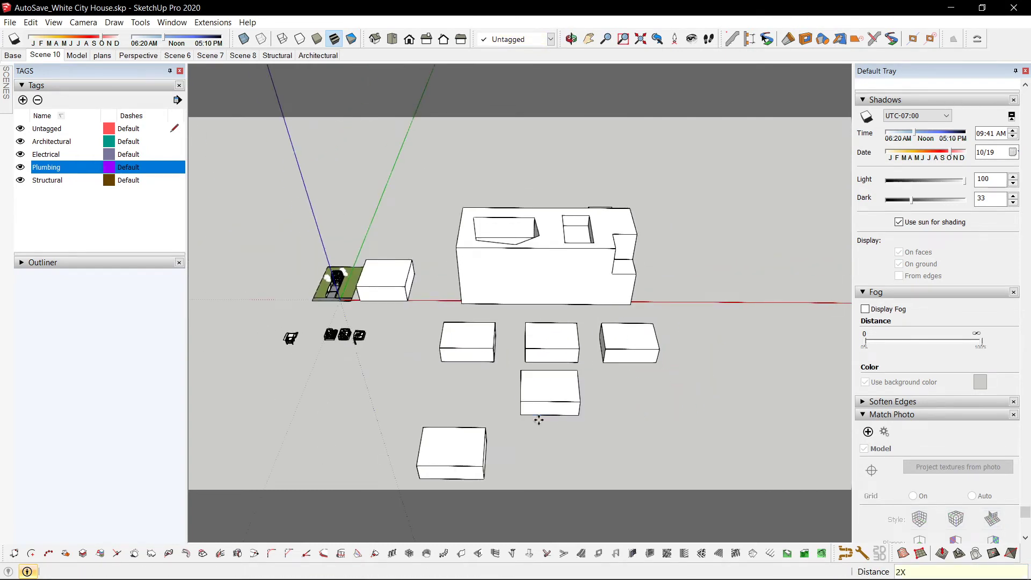
Step: Open one of the copied component boxes for editing
{"action": "middle_click_drag", "start_coordinate": [537, 418], "coordinate": [444, 306]}
{"action": "double_click", "coordinate": [446, 316]}
{"action": "scroll", "coordinate": [458, 315], "scroll_direction": "up", "scroll_amount": 3}
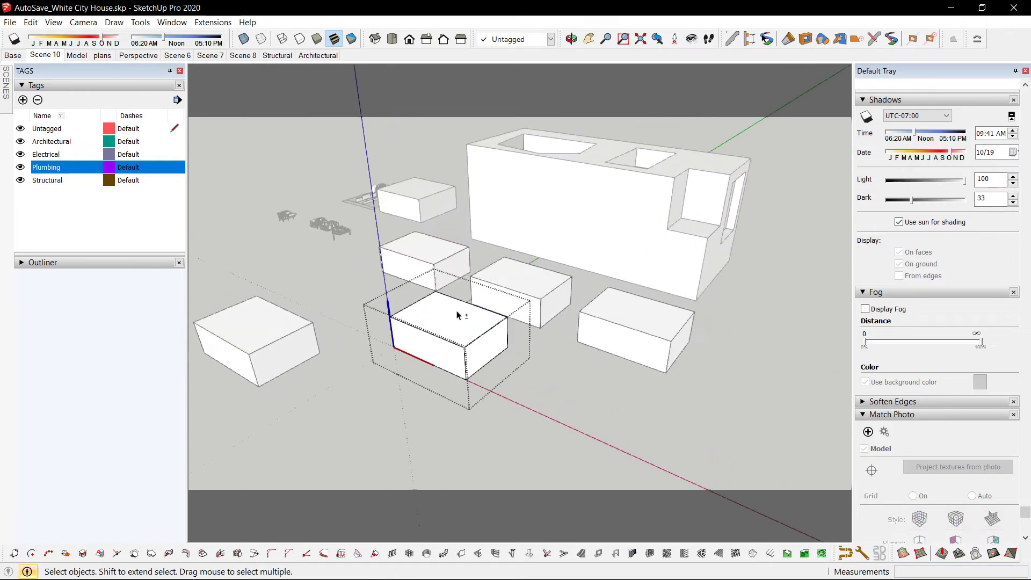
{"action": "scroll", "coordinate": [482, 339], "scroll_direction": "down", "scroll_amount": 1}
{"action": "middle_click_drag", "start_coordinate": [741, 273], "coordinate": [828, 306]}
{"action": "key", "text": "shift+h"}
{"action": "scroll", "coordinate": [553, 385], "scroll_direction": "up", "scroll_amount": 1}
{"action": "key", "text": "shift+j"}
Step: Cut a rectangular notch into the end of the component box with Rectangle and Push/Pull, and close the component
{"action": "middle_click_drag", "start_coordinate": [619, 380], "coordinate": [496, 333]}
{"action": "scroll", "coordinate": [484, 277], "scroll_direction": "up", "scroll_amount": 3}
{"action": "key", "text": "p"}
{"action": "key", "text": "r"}
{"action": "left_click", "coordinate": [539, 217]}
{"action": "key", "text": "p"}
{"action": "left_click", "coordinate": [508, 249]}
{"action": "left_click", "coordinate": [484, 236]}
{"action": "key", "text": "space"}
{"action": "scroll", "coordinate": [439, 218], "scroll_direction": "down", "scroll_amount": 1}
{"action": "middle_click_drag", "start_coordinate": [686, 283], "coordinate": [175, 324]}
{"action": "middle_click_drag", "start_coordinate": [437, 275], "coordinate": [494, 381], "text": "shift"}
{"action": "left_click", "coordinate": [490, 260]}
Step: Draw a ground rectangle about 103 m by 33 m beside the component boxes, in front of the small floor models
{"action": "scroll", "coordinate": [491, 260], "scroll_direction": "down", "scroll_amount": 4}
{"action": "middle_click_drag", "start_coordinate": [550, 322], "coordinate": [587, 297]}
{"action": "scroll", "coordinate": [510, 285], "scroll_direction": "up", "scroll_amount": 3}
{"action": "key", "text": "r"}
{"action": "left_click_drag", "start_coordinate": [315, 313], "coordinate": [491, 372]}
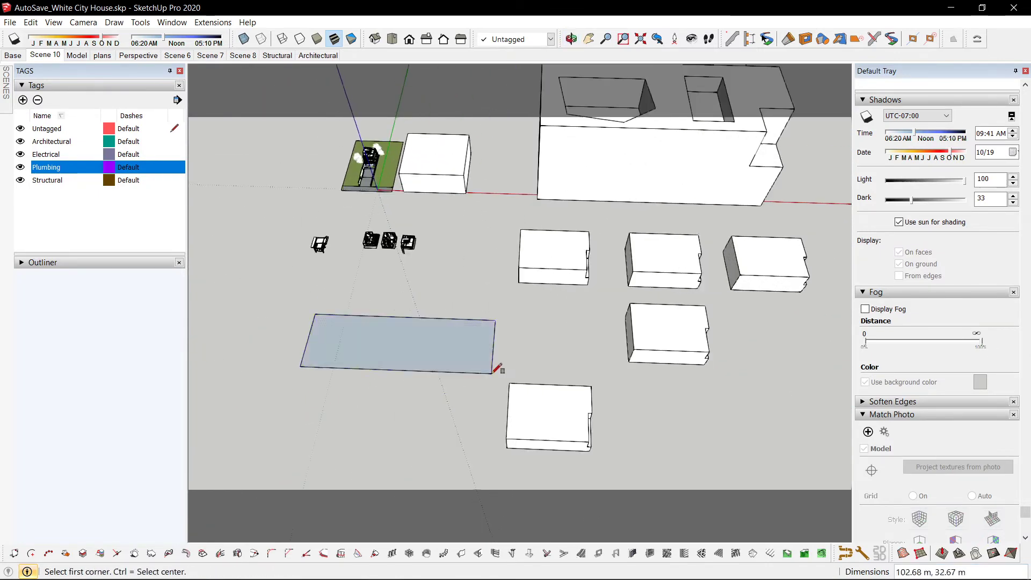
Step: Push/Pull the ground rectangle up into a tall box and group its geometry
{"action": "key", "text": "p"}
{"action": "left_click_drag", "start_coordinate": [399, 342], "coordinate": [385, 297]}
{"action": "key", "text": "space"}
{"action": "double_click", "coordinate": [378, 312]}
{"action": "middle_click_drag", "start_coordinate": [541, 307], "coordinate": [338, 288]}
{"action": "scroll", "coordinate": [339, 287], "scroll_direction": "up", "scroll_amount": 2}
{"action": "middle_click_drag", "start_coordinate": [711, 243], "coordinate": [479, 232]}
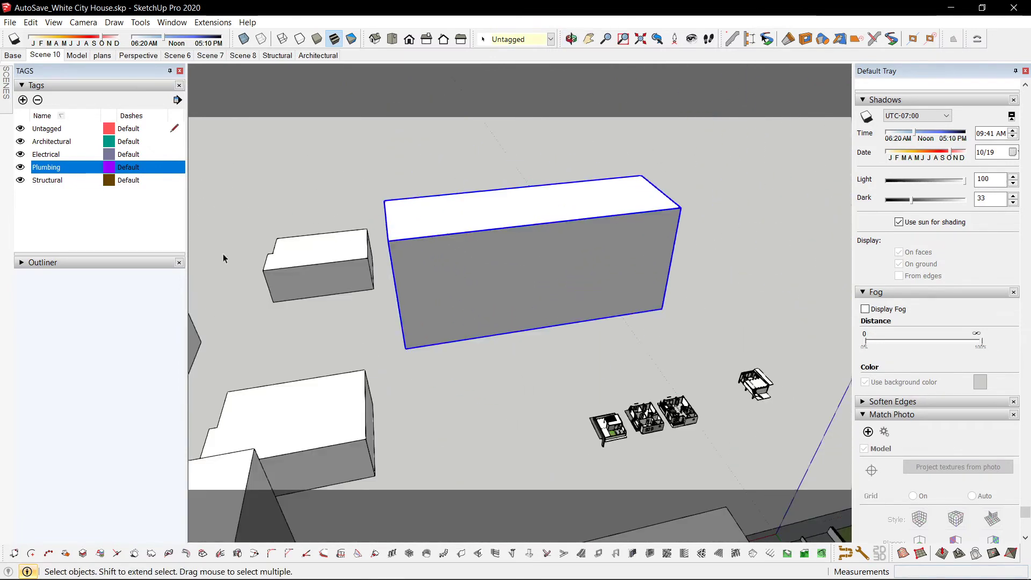
{"action": "right_click", "coordinate": [479, 232]}
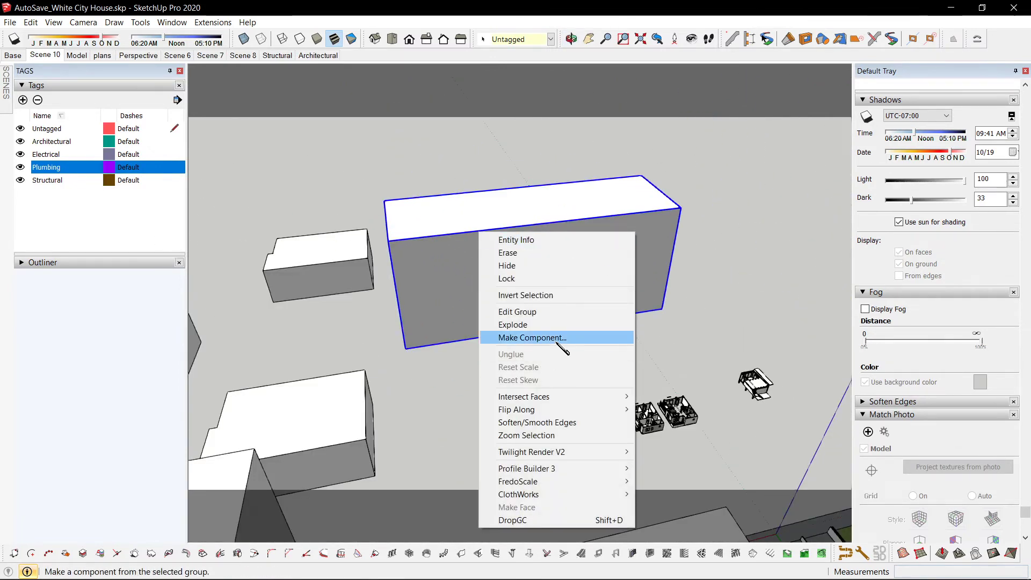
{"action": "left_click", "coordinate": [412, 245]}
Step: Turn off the display of edges and profiles on the box models and view them from several sides
{"action": "scroll", "coordinate": [412, 246], "scroll_direction": "down", "scroll_amount": 4}
{"action": "left_click", "coordinate": [580, 207]}
{"action": "middle_click_drag", "start_coordinate": [580, 207], "coordinate": [347, 246]}
{"action": "scroll", "coordinate": [544, 302], "scroll_direction": "up", "scroll_amount": 3}
{"action": "middle_click_drag", "start_coordinate": [577, 300], "coordinate": [599, 218]}
{"action": "middle_click_drag", "start_coordinate": [730, 281], "coordinate": [484, 303]}
{"action": "middle_click_drag", "start_coordinate": [640, 301], "coordinate": [309, 339]}
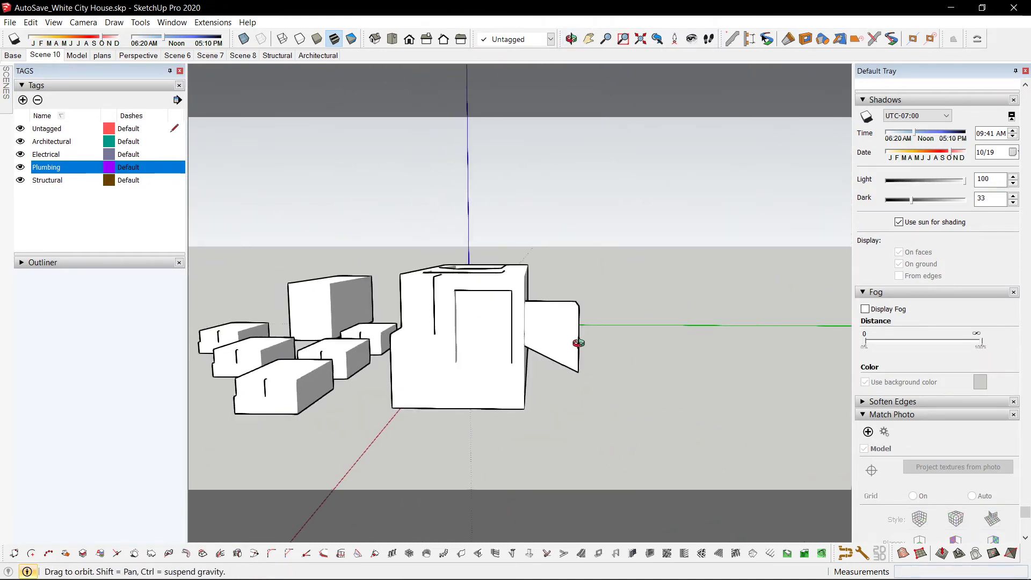
{"action": "middle_click_drag", "start_coordinate": [572, 343], "coordinate": [338, 327]}
{"action": "scroll", "coordinate": [660, 340], "scroll_direction": "down", "scroll_amount": 3}
{"action": "middle_click_drag", "start_coordinate": [661, 341], "coordinate": [361, 122]}
{"action": "scroll", "coordinate": [461, 217], "scroll_direction": "up", "scroll_amount": 3}
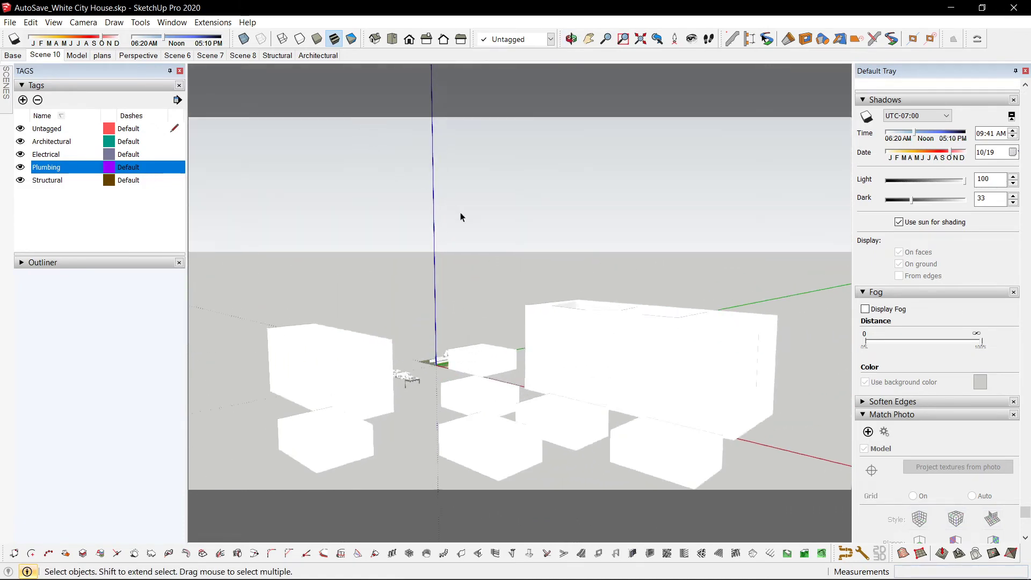
Step: Turn on shadows for the edgeless box models and view how they fall on the ground
{"action": "scroll", "coordinate": [537, 279], "scroll_direction": "up", "scroll_amount": 2}
{"action": "key", "text": "shift+s"}
{"action": "scroll", "coordinate": [547, 296], "scroll_direction": "down", "scroll_amount": 3}
{"action": "middle_click_drag", "start_coordinate": [558, 268], "coordinate": [523, 304]}
{"action": "scroll", "coordinate": [523, 304], "scroll_direction": "up", "scroll_amount": 3}
{"action": "middle_click_drag", "start_coordinate": [394, 340], "coordinate": [660, 236]}
{"action": "scroll", "coordinate": [659, 236], "scroll_direction": "down", "scroll_amount": 2}
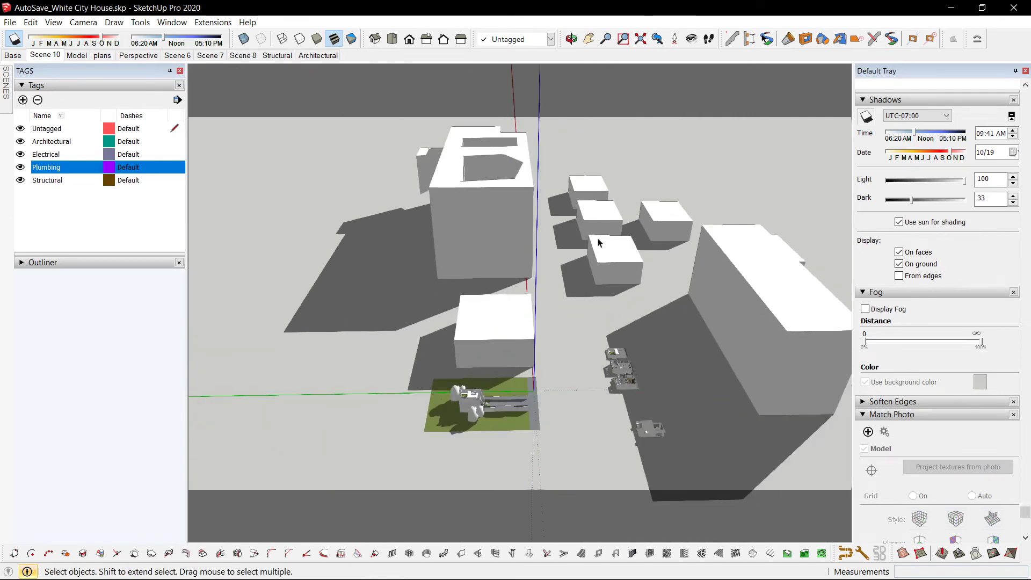
Step: Turn the shadows off and display the edges of the box models again
{"action": "scroll", "coordinate": [596, 242], "scroll_direction": "down", "scroll_amount": 4}
{"action": "middle_click_drag", "start_coordinate": [568, 239], "coordinate": [217, 252]}
{"action": "scroll", "coordinate": [639, 284], "scroll_direction": "up", "scroll_amount": 3}
{"action": "middle_click_drag", "start_coordinate": [678, 299], "coordinate": [344, 273]}
{"action": "scroll", "coordinate": [605, 285], "scroll_direction": "down", "scroll_amount": 3}
{"action": "middle_click_drag", "start_coordinate": [605, 285], "coordinate": [552, 270]}
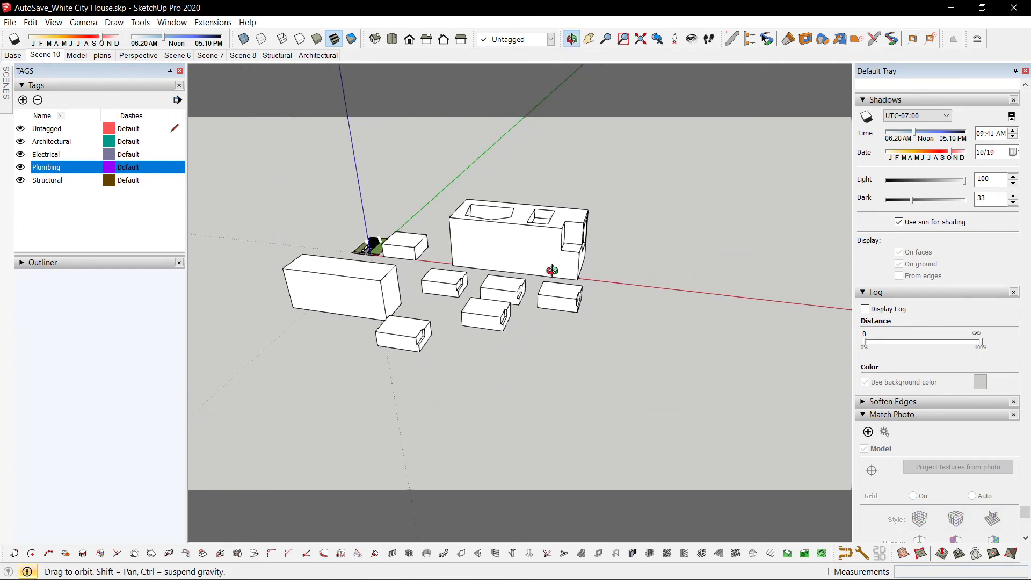
{"action": "scroll", "coordinate": [506, 297], "scroll_direction": "up", "scroll_amount": 3}
{"action": "scroll", "coordinate": [506, 297], "scroll_direction": "down", "scroll_amount": 2}
{"action": "scroll", "coordinate": [506, 297], "scroll_direction": "up", "scroll_amount": 3}
{"action": "key", "text": "t"}
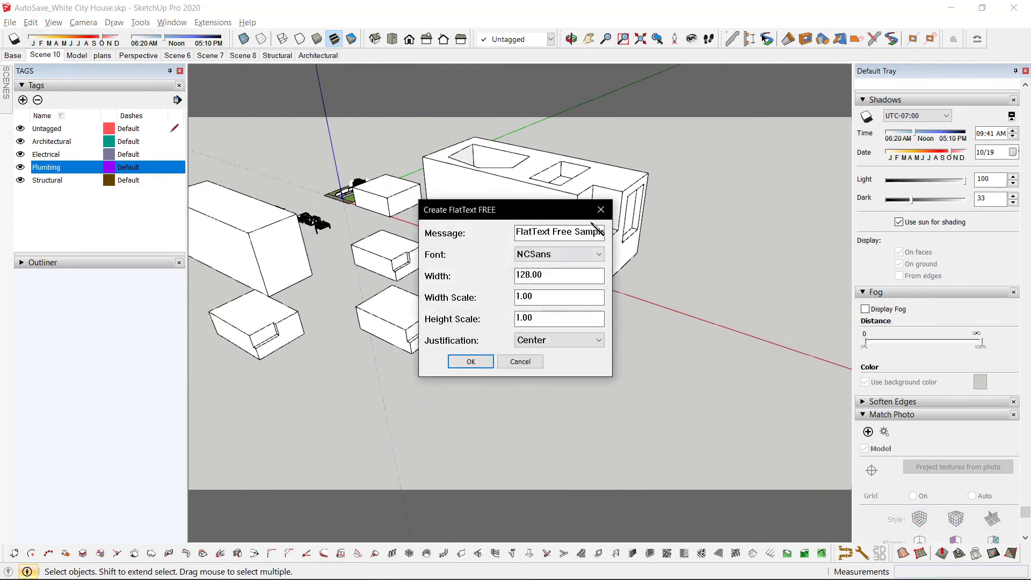
{"action": "left_click", "coordinate": [601, 210]}
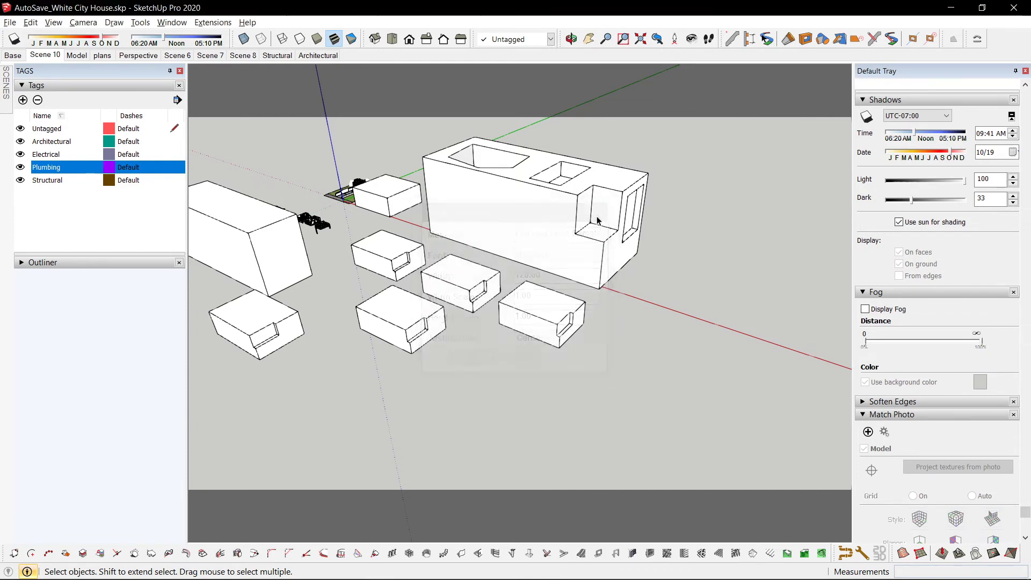
{"action": "scroll", "coordinate": [511, 323], "scroll_direction": "down", "scroll_amount": 2}
{"action": "scroll", "coordinate": [510, 321], "scroll_direction": "up", "scroll_amount": 1}
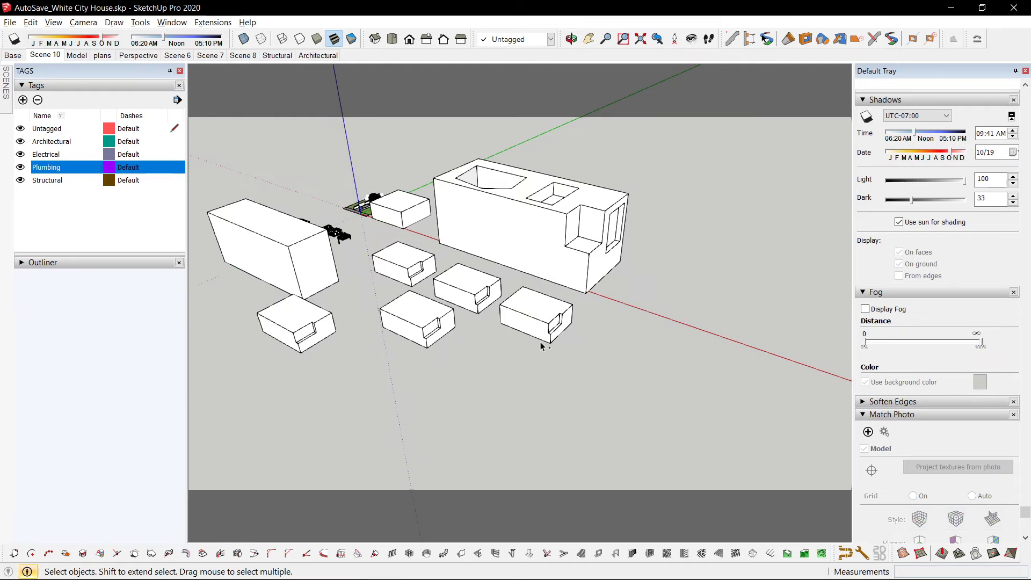
Step: Adjust the camera's field of view over the component boxes with the Zoom tool
{"action": "key", "text": "z"}
{"action": "scroll", "coordinate": [533, 299], "scroll_direction": "up", "scroll_amount": 4}
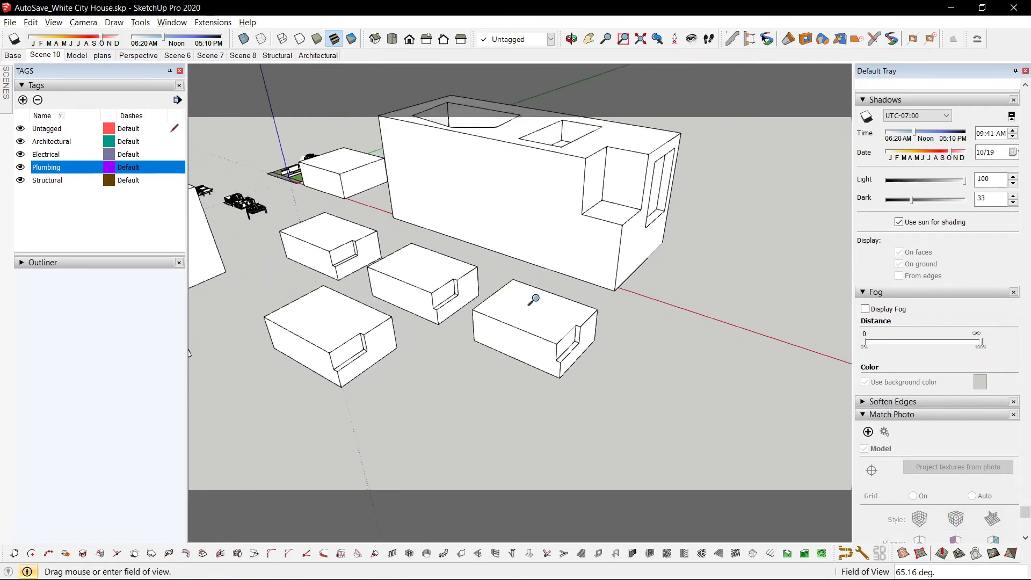
{"action": "scroll", "coordinate": [533, 299], "scroll_direction": "down", "scroll_amount": 2}
{"action": "left_click_drag", "start_coordinate": [513, 369], "coordinate": [575, 302], "text": "shift"}
{"action": "key", "text": "space"}
Step: Zoom inside the large box and change the camera's field of view to about 59 degrees
{"action": "scroll", "coordinate": [610, 179], "scroll_direction": "up", "scroll_amount": 4}
{"action": "middle_click_drag", "start_coordinate": [610, 180], "coordinate": [437, 203]}
{"action": "scroll", "coordinate": [476, 431], "scroll_direction": "up", "scroll_amount": 2}
{"action": "scroll", "coordinate": [475, 431], "scroll_direction": "up", "scroll_amount": 3}
{"action": "scroll", "coordinate": [462, 333], "scroll_direction": "up", "scroll_amount": 2}
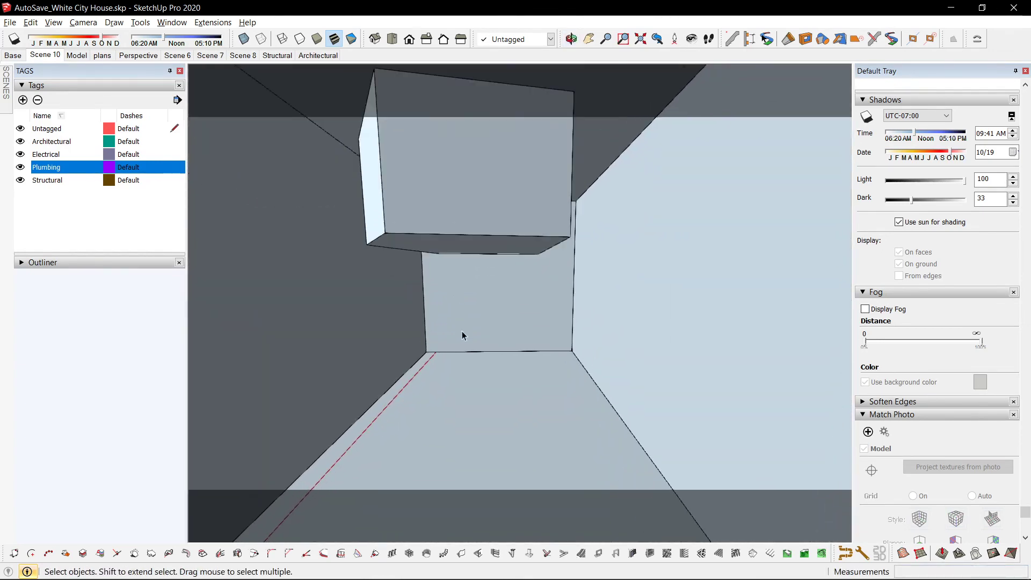
{"action": "middle_click_drag", "start_coordinate": [463, 333], "coordinate": [522, 62], "text": "shift"}
{"action": "middle_click_drag", "start_coordinate": [509, 307], "coordinate": [511, 231]}
{"action": "scroll", "coordinate": [499, 331], "scroll_direction": "up", "scroll_amount": 2}
{"action": "key", "text": "z"}
{"action": "left_click_drag", "start_coordinate": [490, 426], "coordinate": [511, 305]}
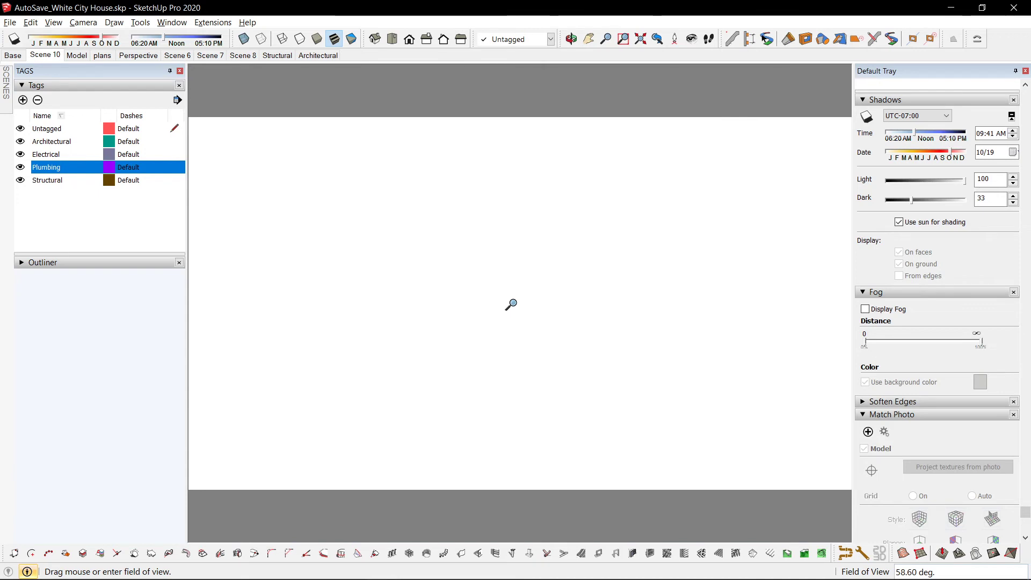
{"action": "key", "text": "space"}
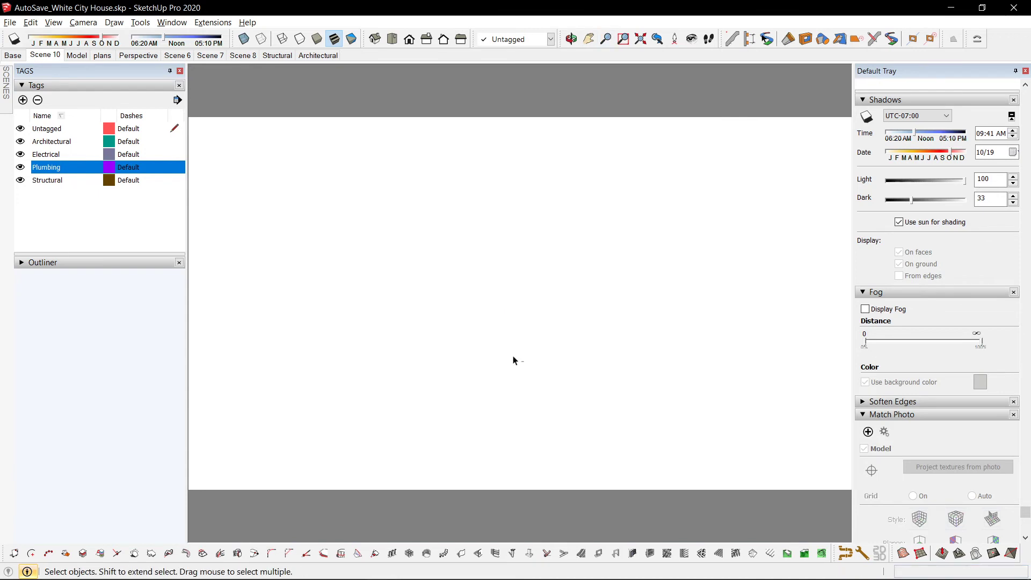
Step: Bring the axes origin into view and narrow the camera's field of view to about 3 degrees
{"action": "key", "text": "z"}
{"action": "left_click_drag", "start_coordinate": [475, 237], "coordinate": [486, 348]}
{"action": "scroll", "coordinate": [491, 325], "scroll_direction": "up", "scroll_amount": 1}
{"action": "key", "text": "space"}
{"action": "middle_click_drag", "start_coordinate": [497, 304], "coordinate": [449, 300]}
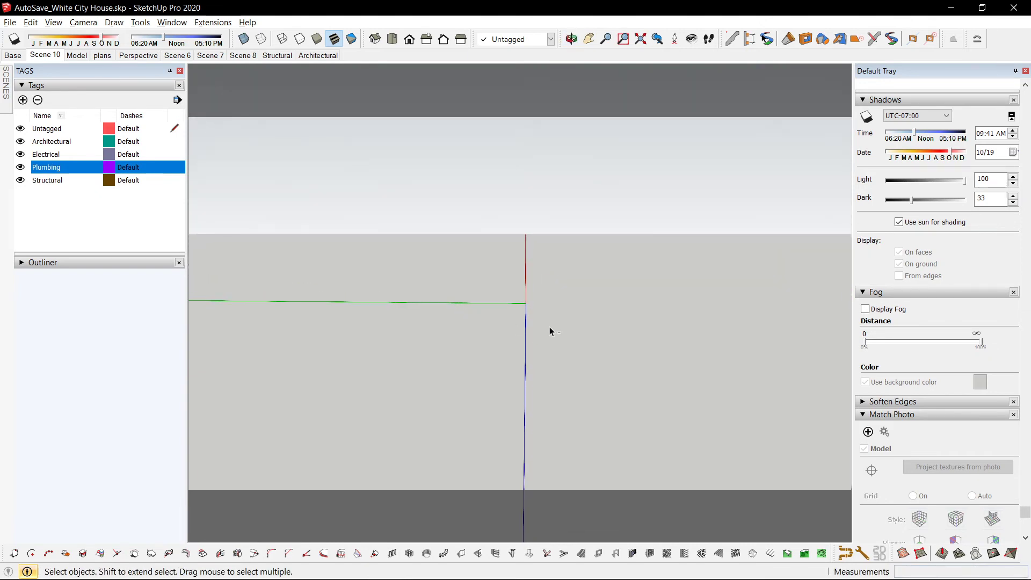
{"action": "key", "text": "z"}
{"action": "left_click_drag", "start_coordinate": [571, 345], "coordinate": [549, 351]}
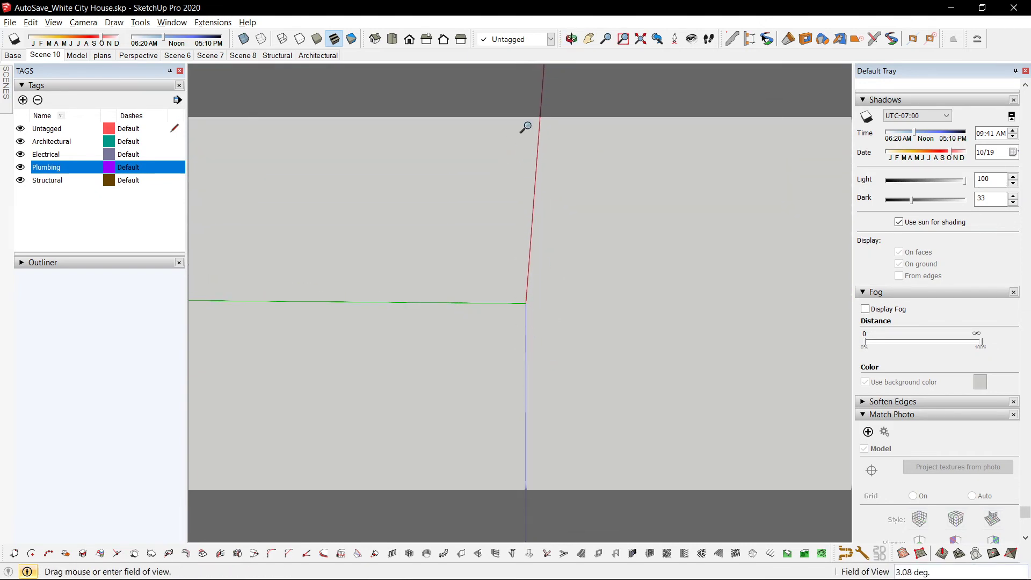
{"action": "key", "text": "space"}
Step: Readjust the field of view around the axes origin with the Zoom tool and zoom to the model's extents
{"action": "key", "text": "z"}
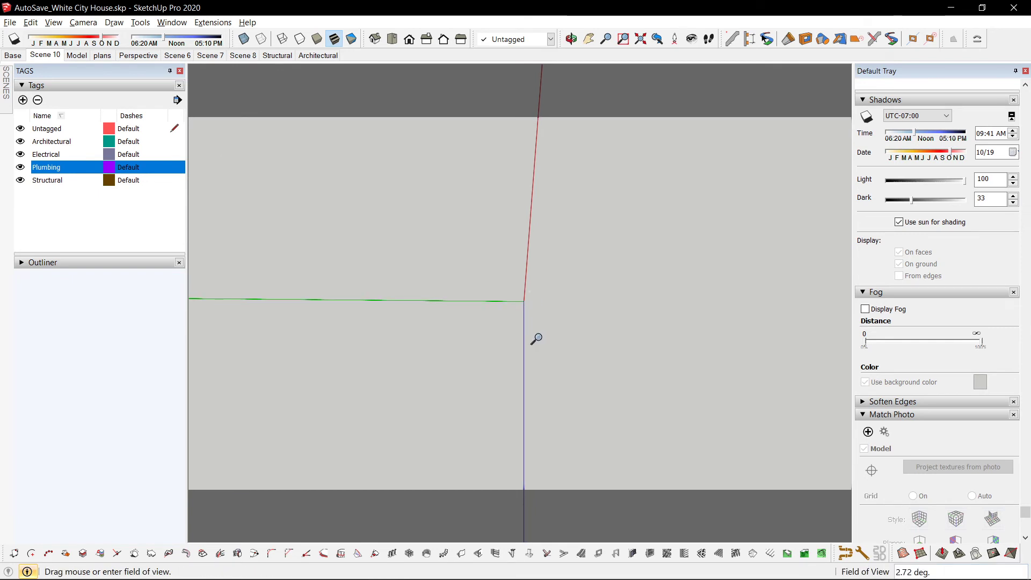
{"action": "left_click_drag", "start_coordinate": [537, 349], "coordinate": [536, 304], "text": "shift"}
{"action": "key", "text": "space"}
{"action": "middle_click_drag", "start_coordinate": [537, 301], "coordinate": [459, 310]}
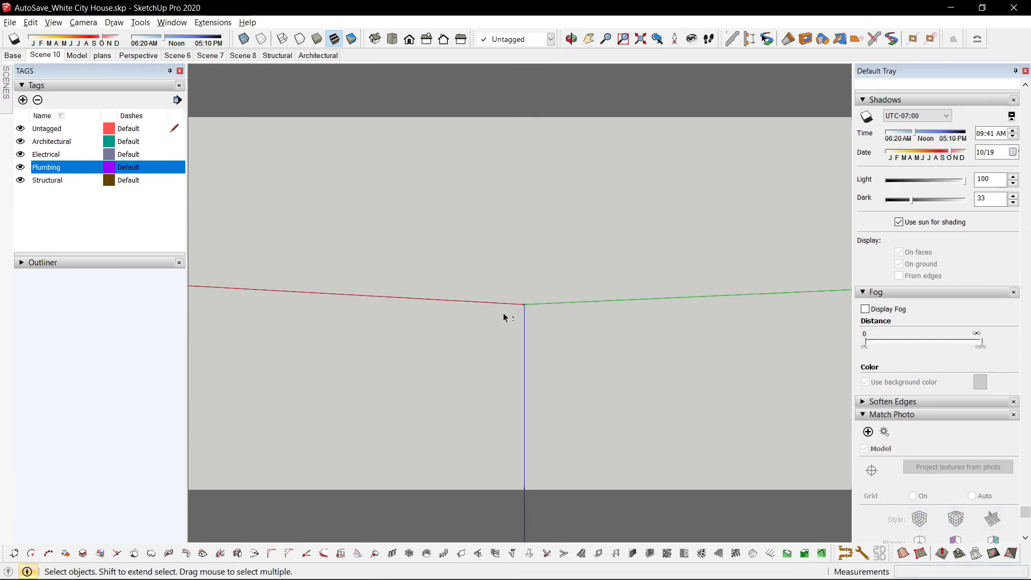
{"action": "key", "text": "ctrl+shift+e"}
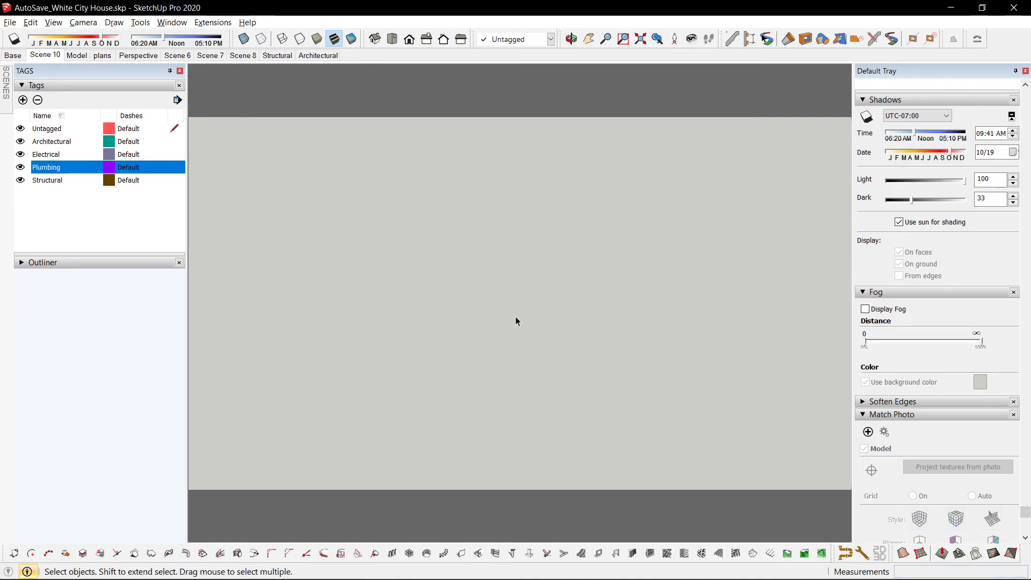
Step: Filter the shortcut preferences by PREFERENCE and assign F3 to Window/Preferences, confirming the reassignment
{"action": "left_click", "coordinate": [10, 22]}
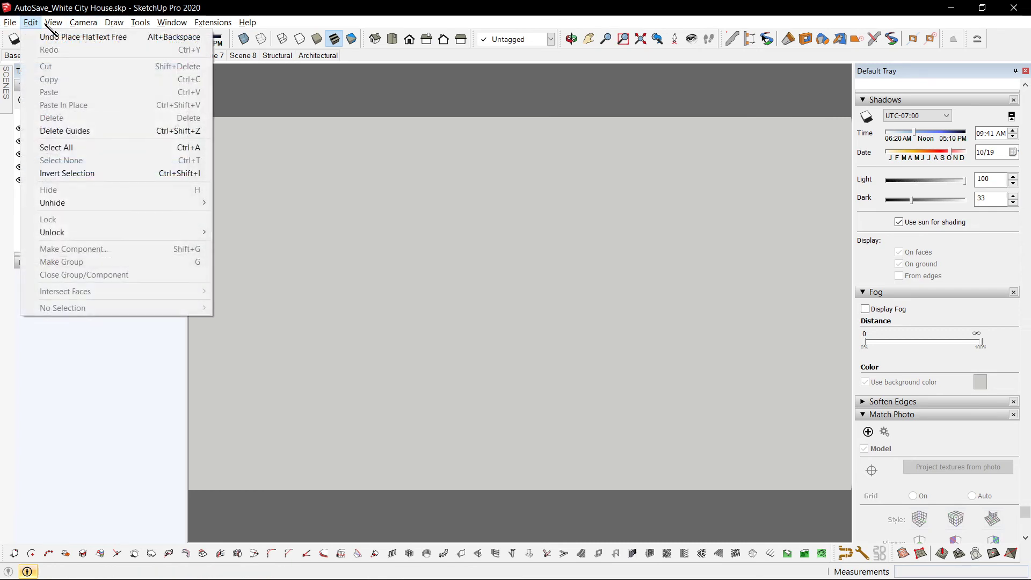
{"action": "mouse_move", "coordinate": [169, 25]}
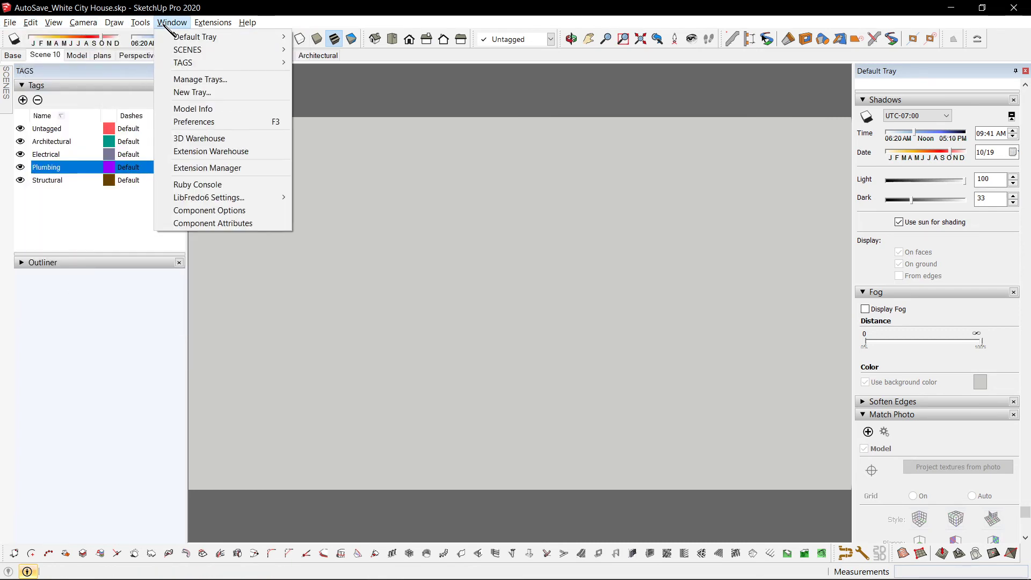
{"action": "left_click", "coordinate": [212, 122]}
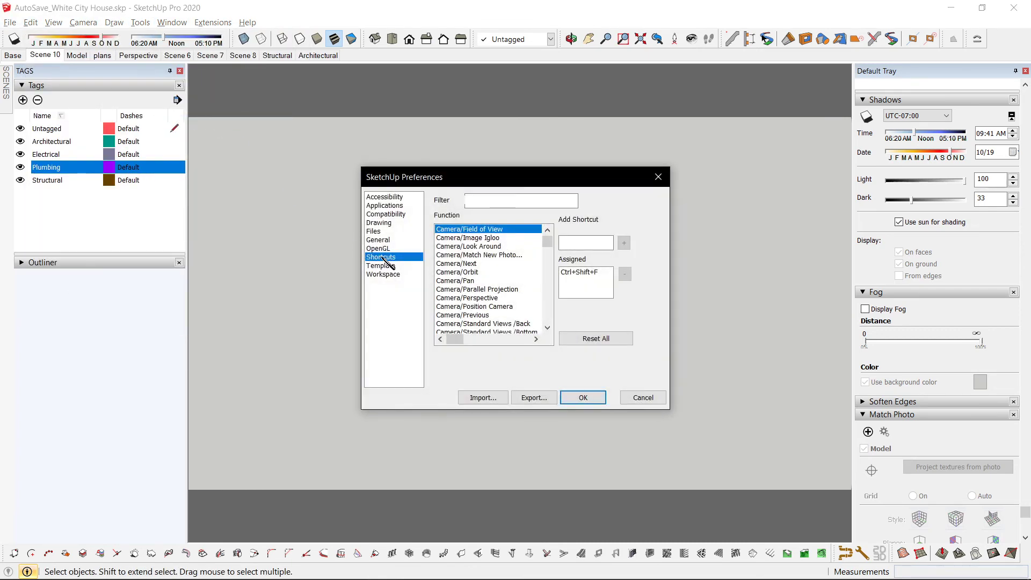
{"action": "left_click", "coordinate": [504, 199]}
{"action": "type", "text": "PREFERENCE"}
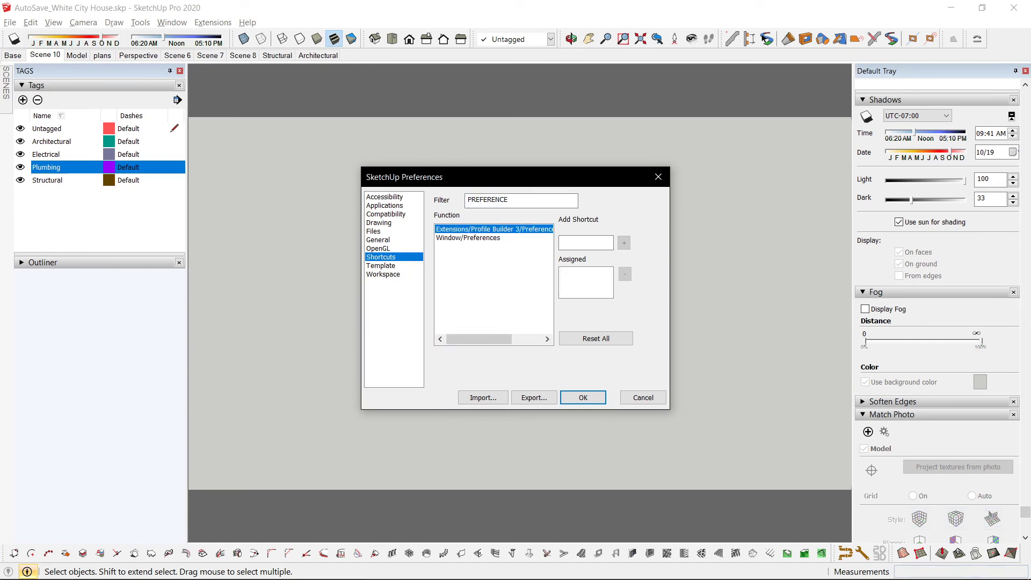
{"action": "left_click", "coordinate": [492, 238]}
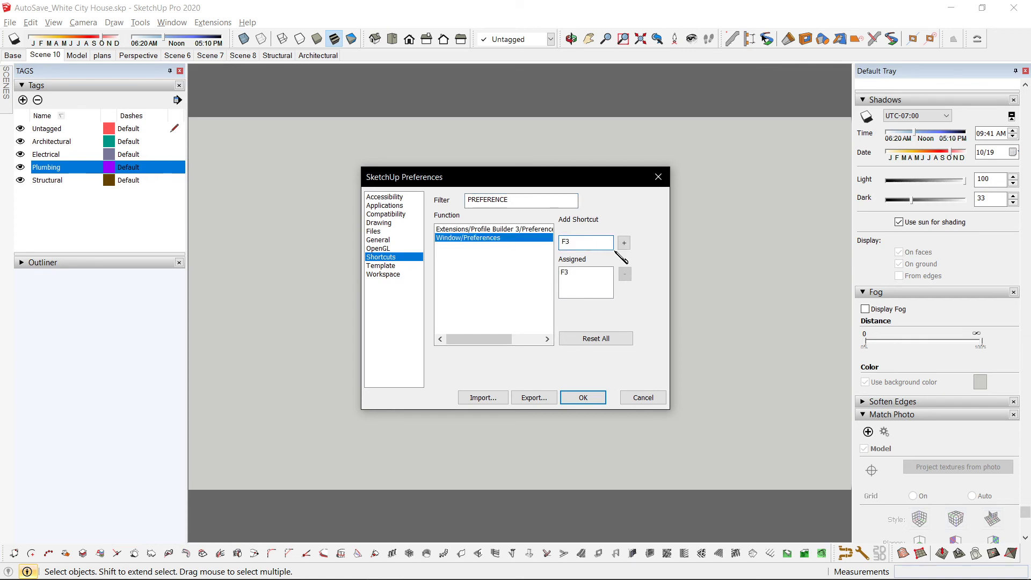
{"action": "left_click", "coordinate": [624, 243]}
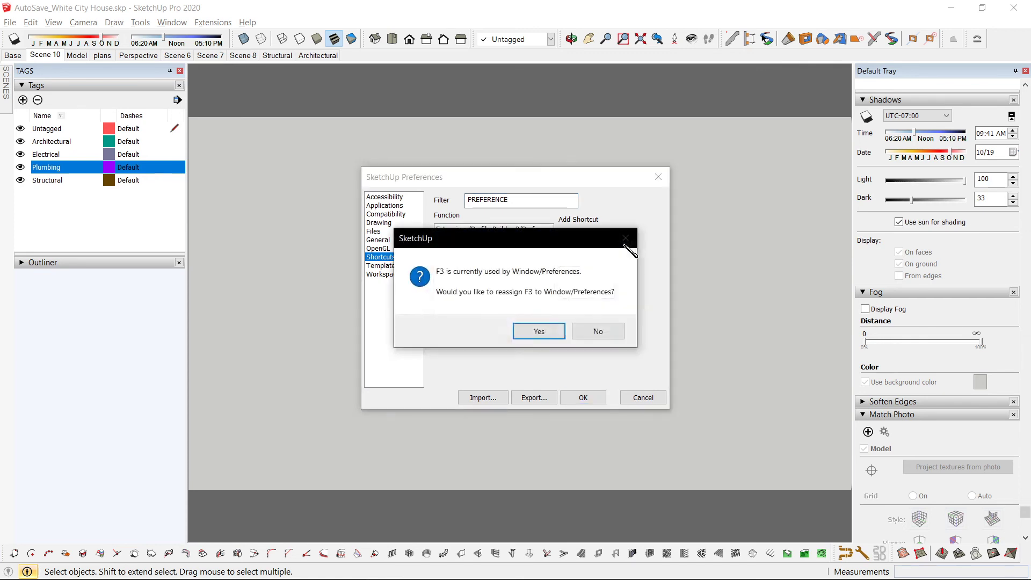
{"action": "left_click", "coordinate": [543, 333]}
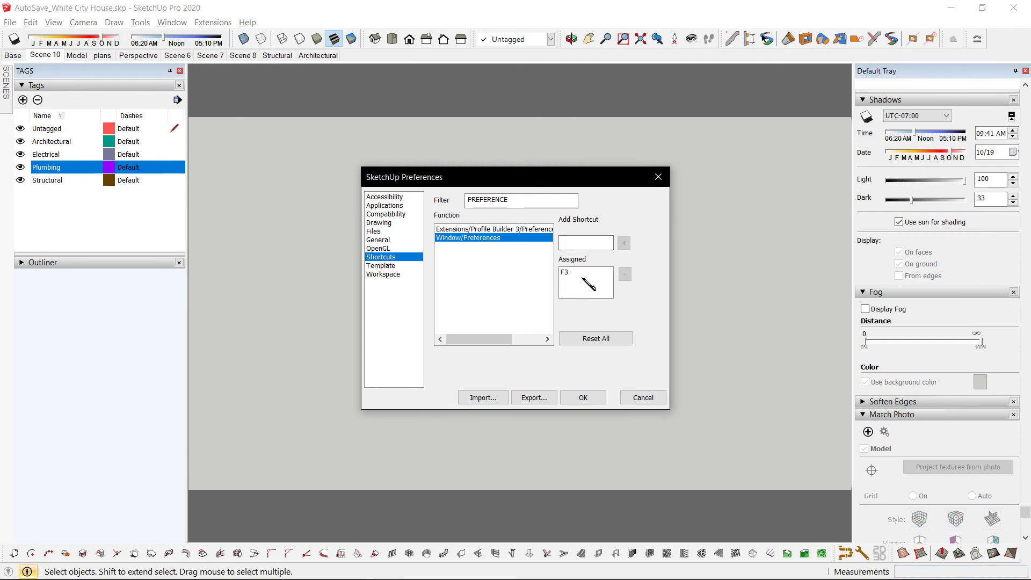
Step: Import Preferences2019.dat from the Desktop into the shortcut preferences and cancel the Preferences dialog
{"action": "left_click", "coordinate": [479, 398]}
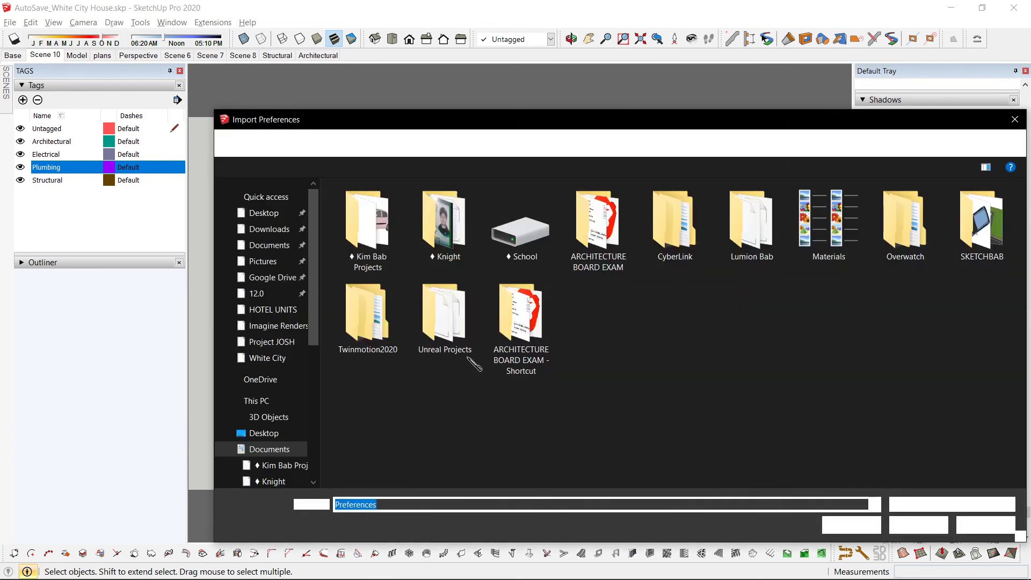
{"action": "left_click", "coordinate": [286, 218]}
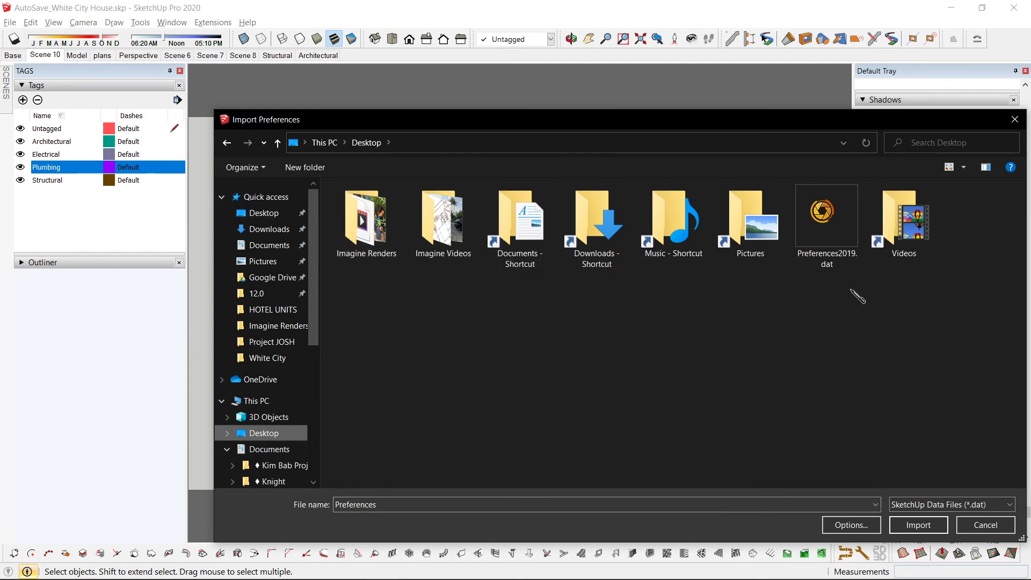
{"action": "left_click", "coordinate": [831, 263]}
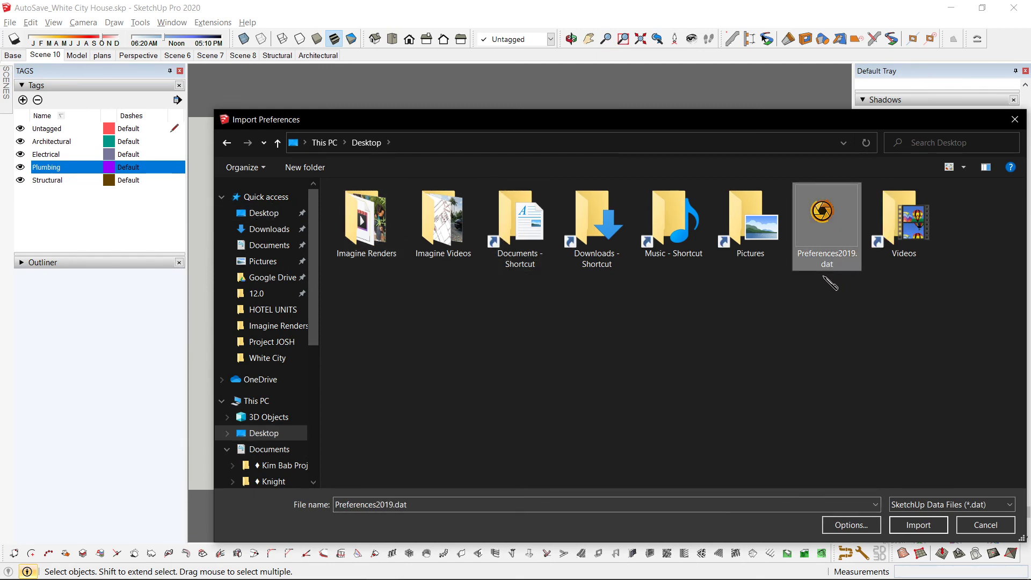
{"action": "double_click", "coordinate": [845, 239]}
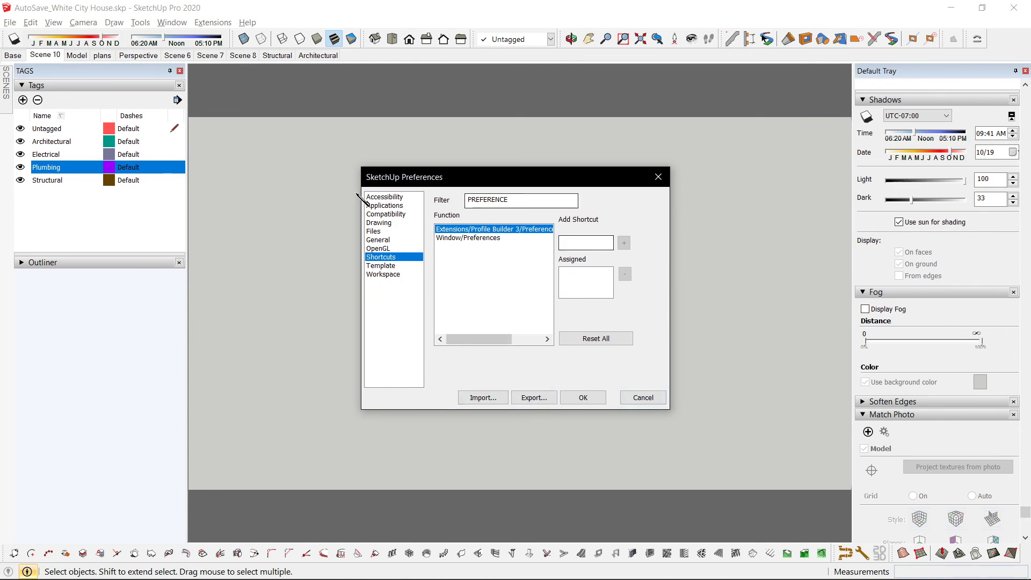
{"action": "left_click", "coordinate": [644, 397]}
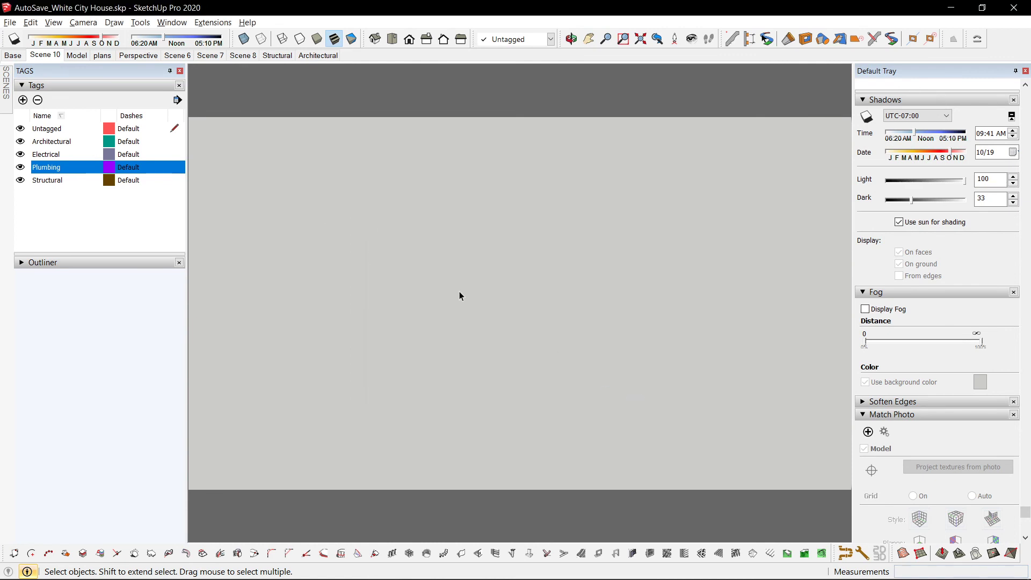